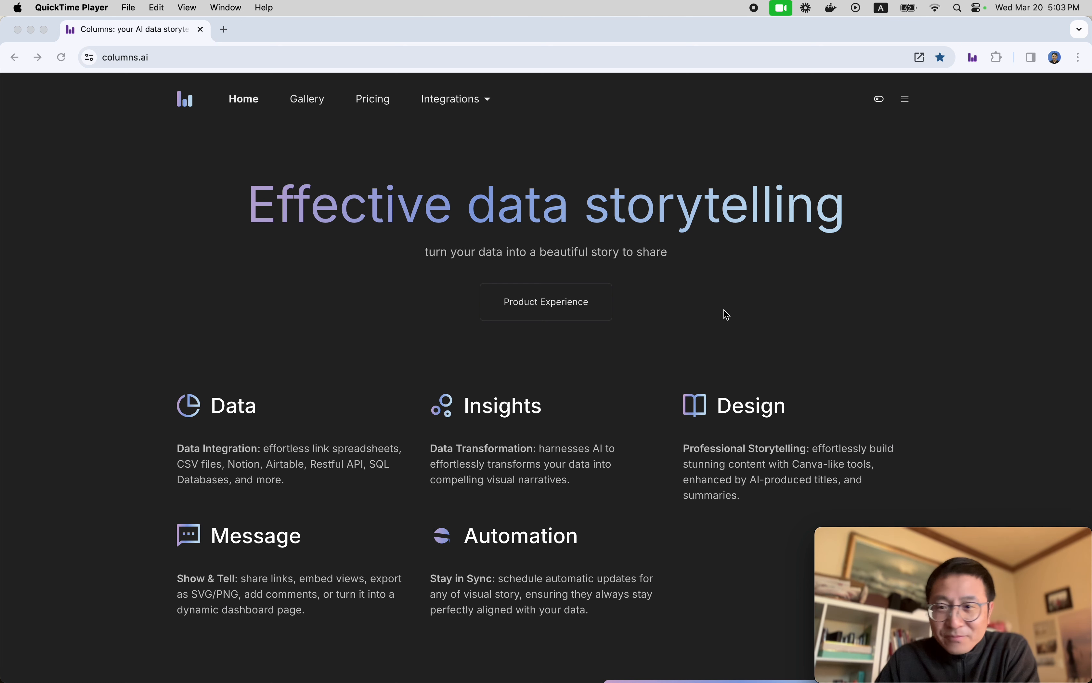
- Open the product experience to get the sample data table for a line chart of trading volume by month
click(727, 314)
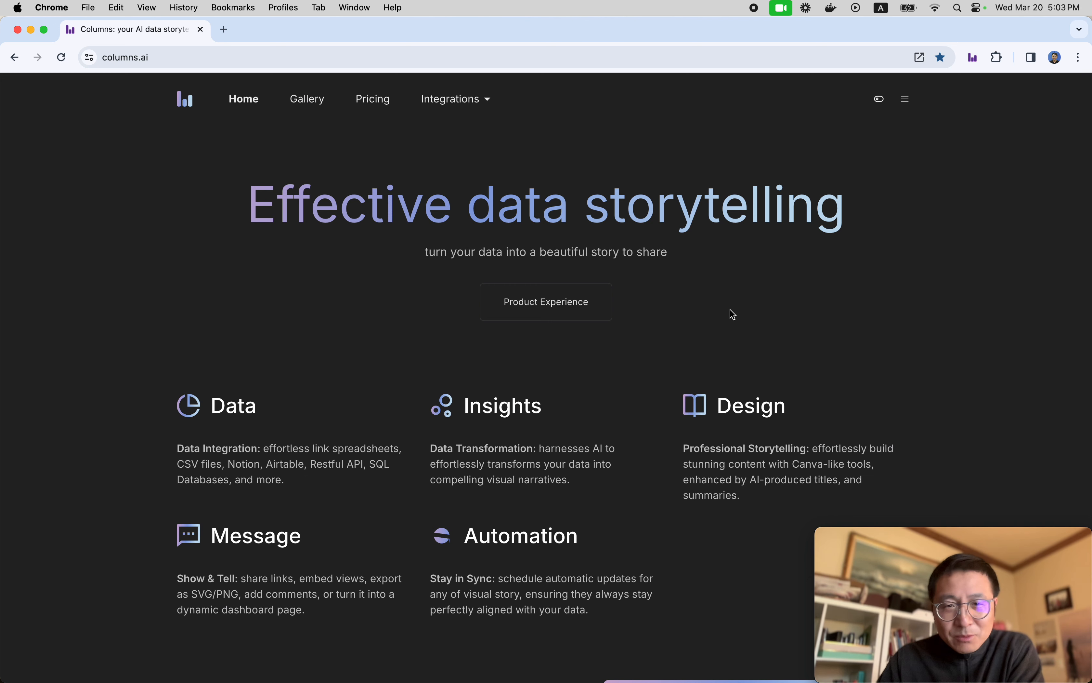
click(578, 315)
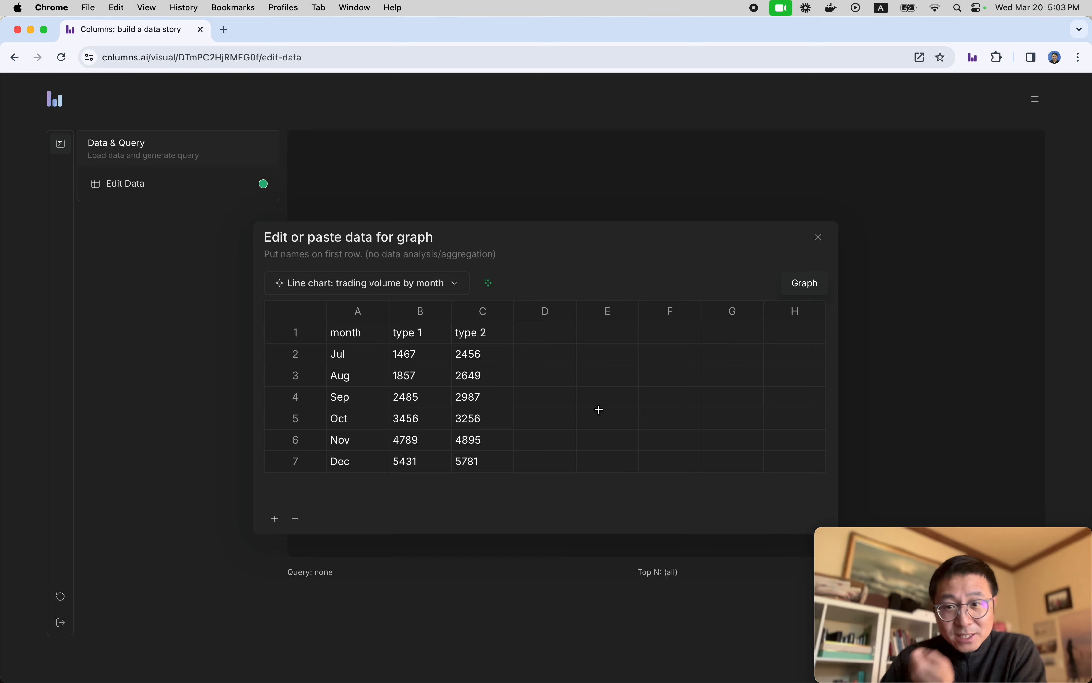
double_click(494, 357)
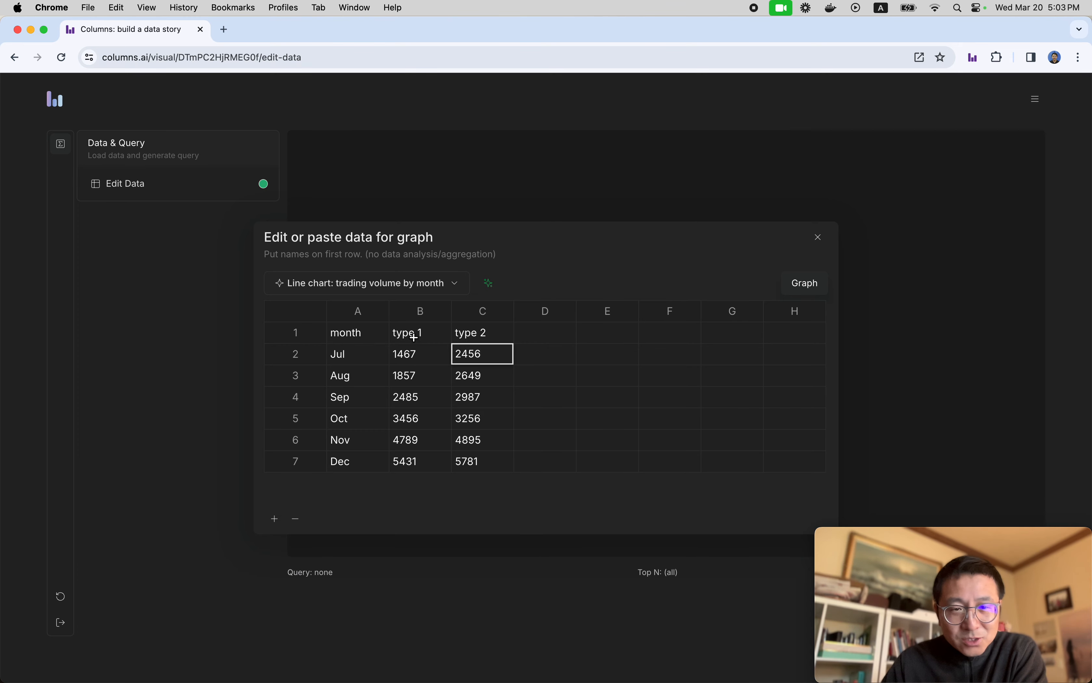
click(419, 354)
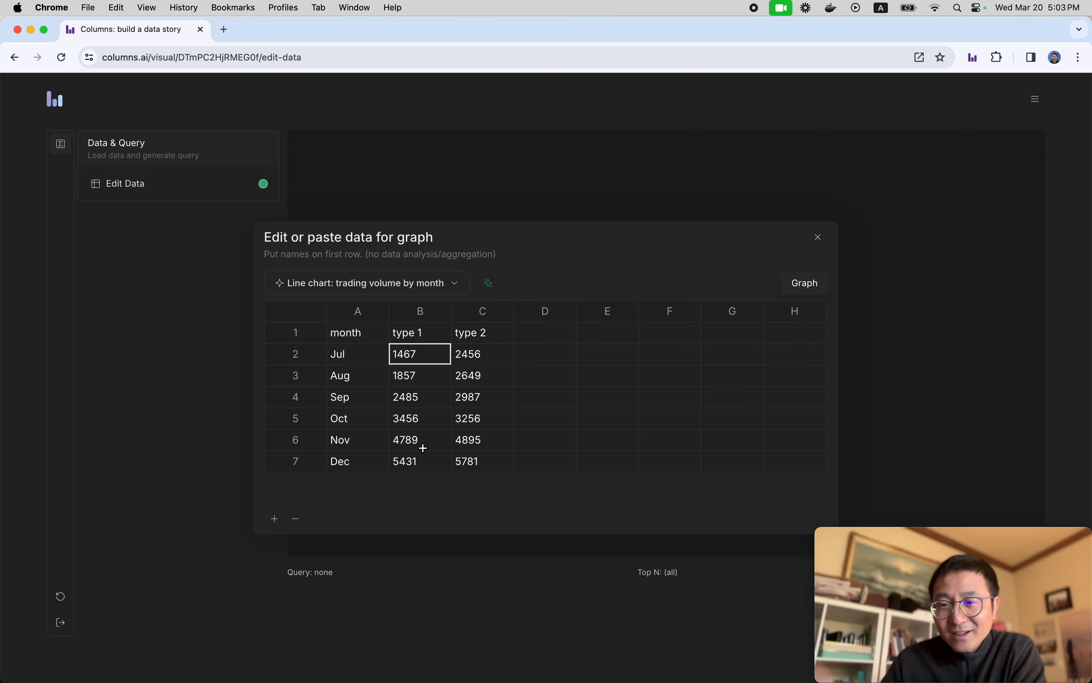
- Rename the type 2 column header to Revenue and the type 1 column header to Headcount
click(494, 333)
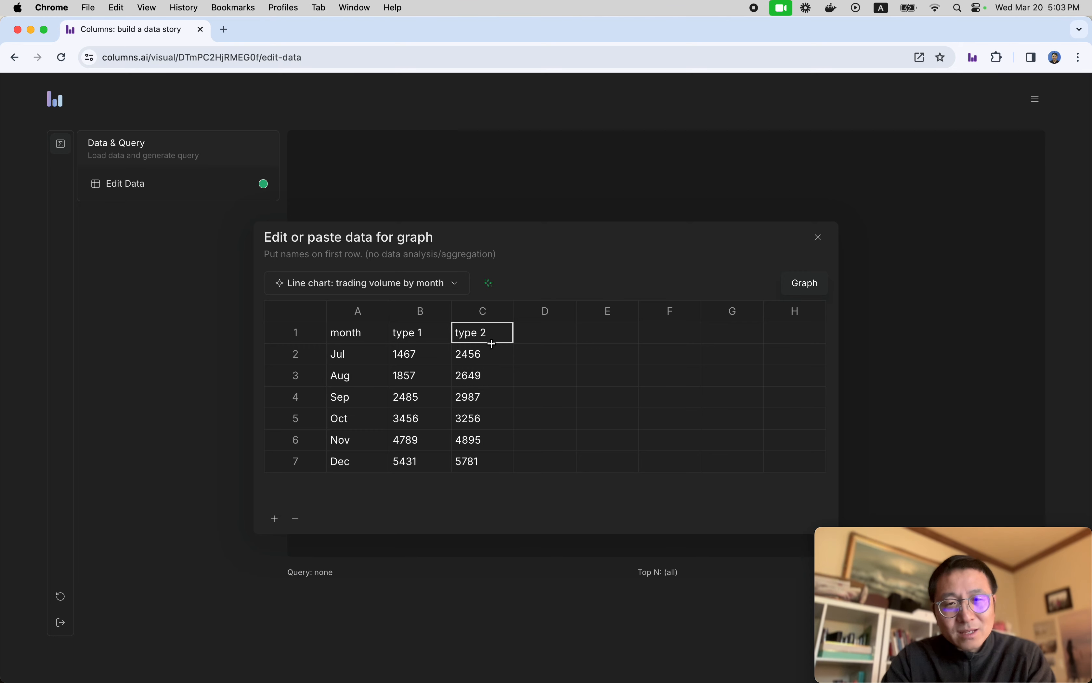
text(Re)
key(BackSpace)
key(BackSpace)
key(BackSpace)
key(BackSpace)
key(BackSpace)
key(BackSpace)
key(BackSpace)
key(BackSpace)
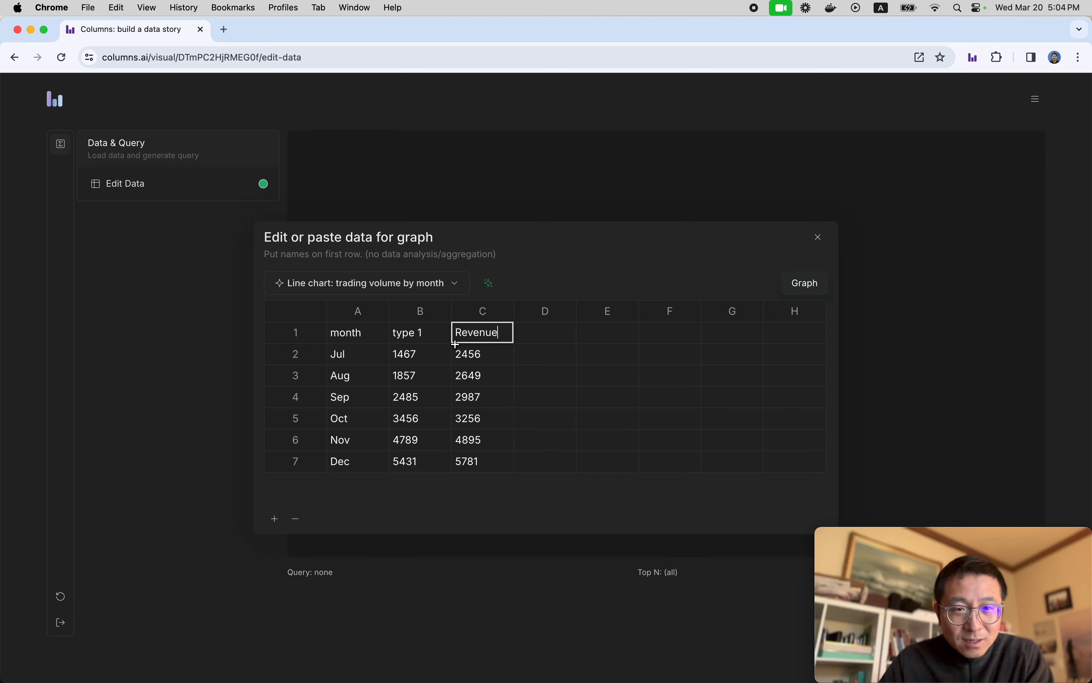
text(Revenue)
click(437, 340)
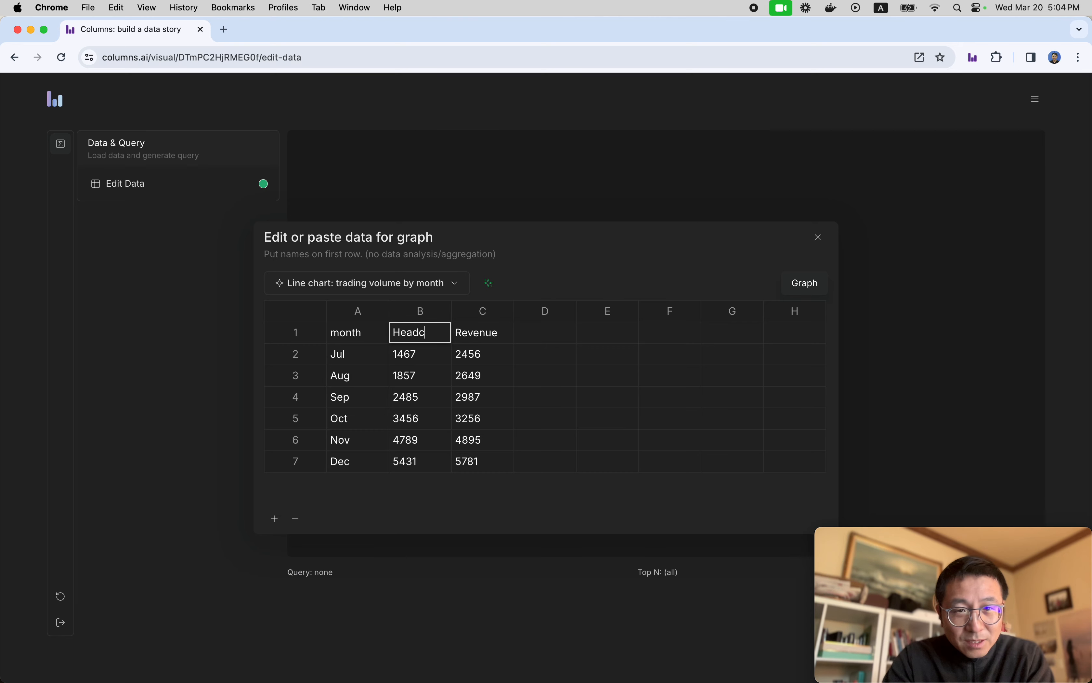
text(Headcount)
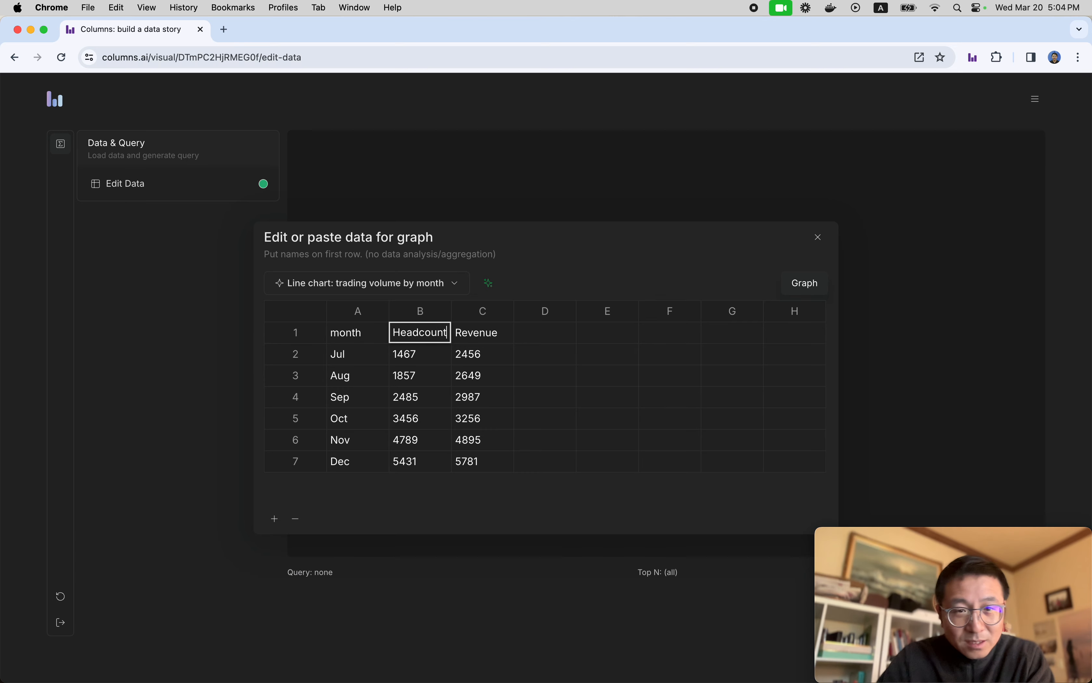
- Set the Revenue values for Jul through Dec to 2456000, 2649000, 2987000, 3256000, 4895000 and 5781000
click(498, 354)
double_click(498, 355)
click(513, 356)
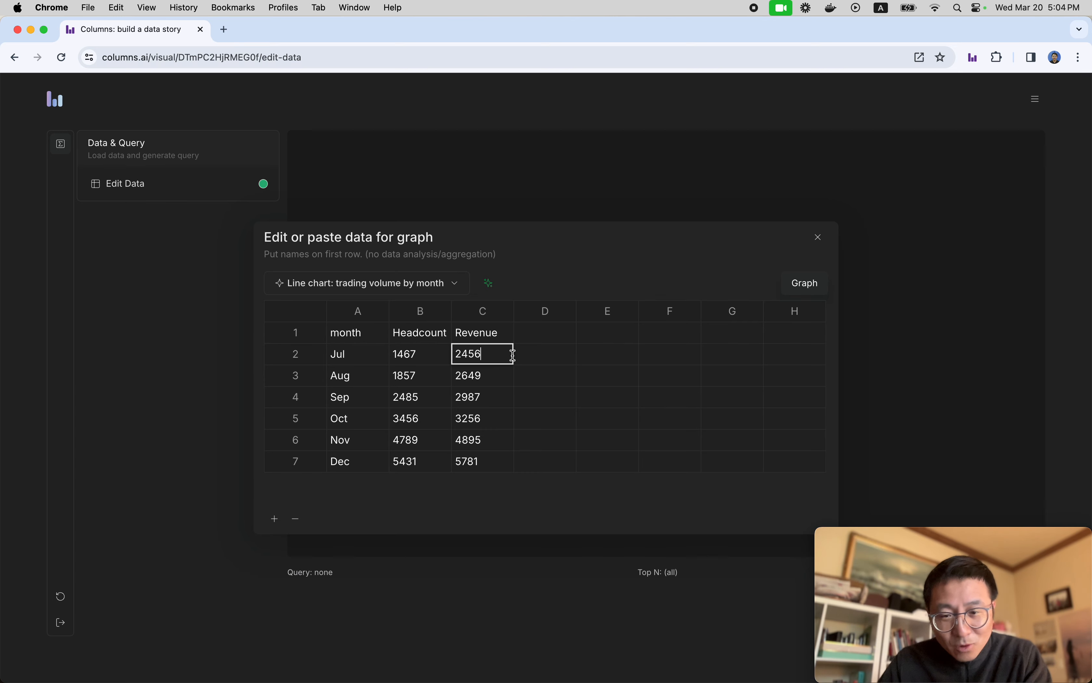
text(000)
double_click(486, 374)
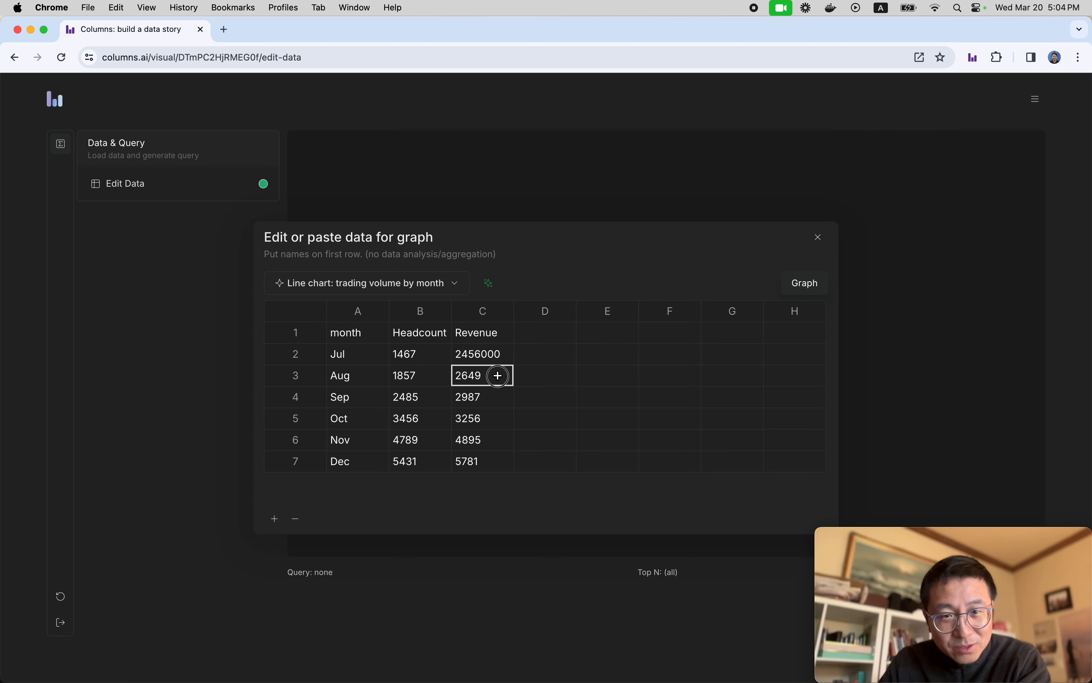
text(000)
double_click(502, 392)
text(000)
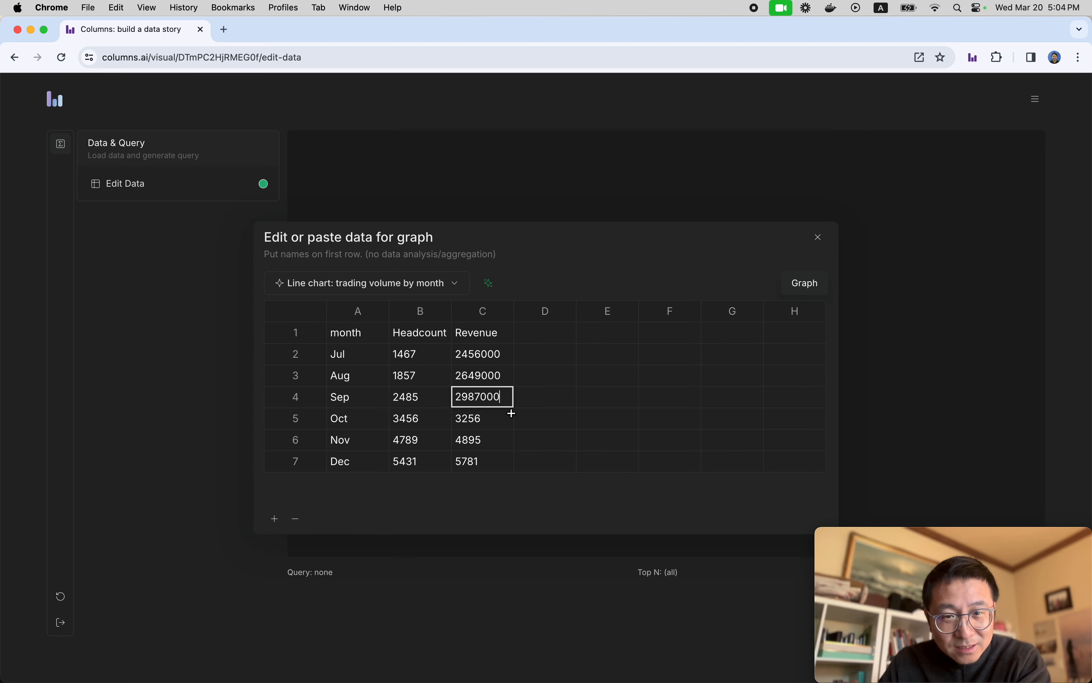
double_click(497, 420)
text(000)
double_click(506, 438)
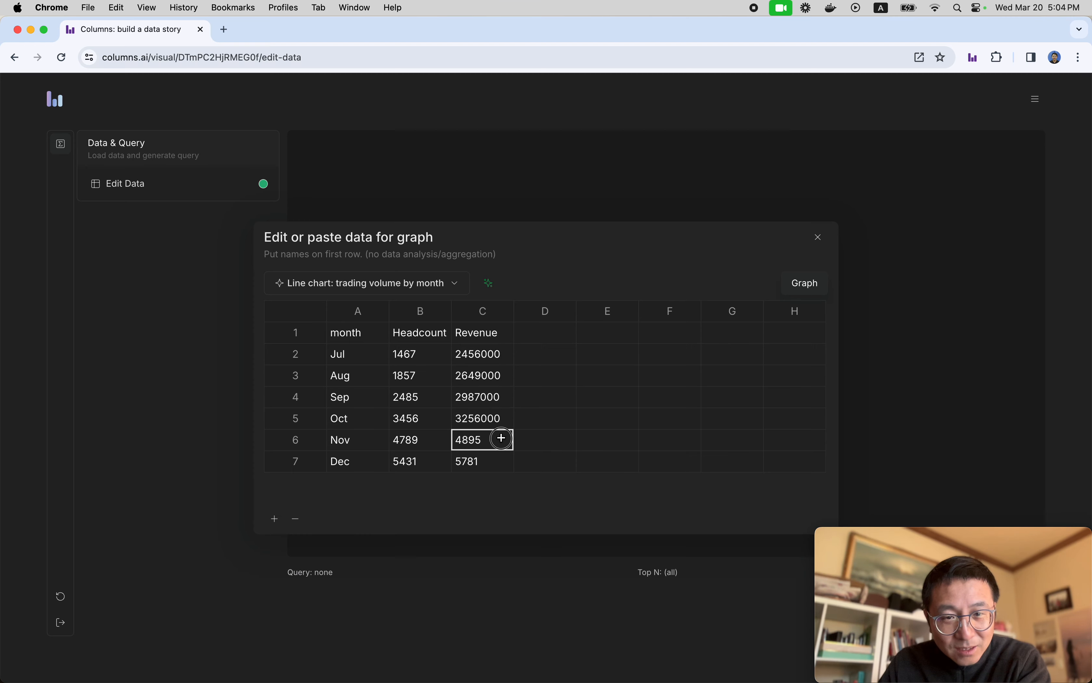
text(000)
double_click(492, 463)
text(000)
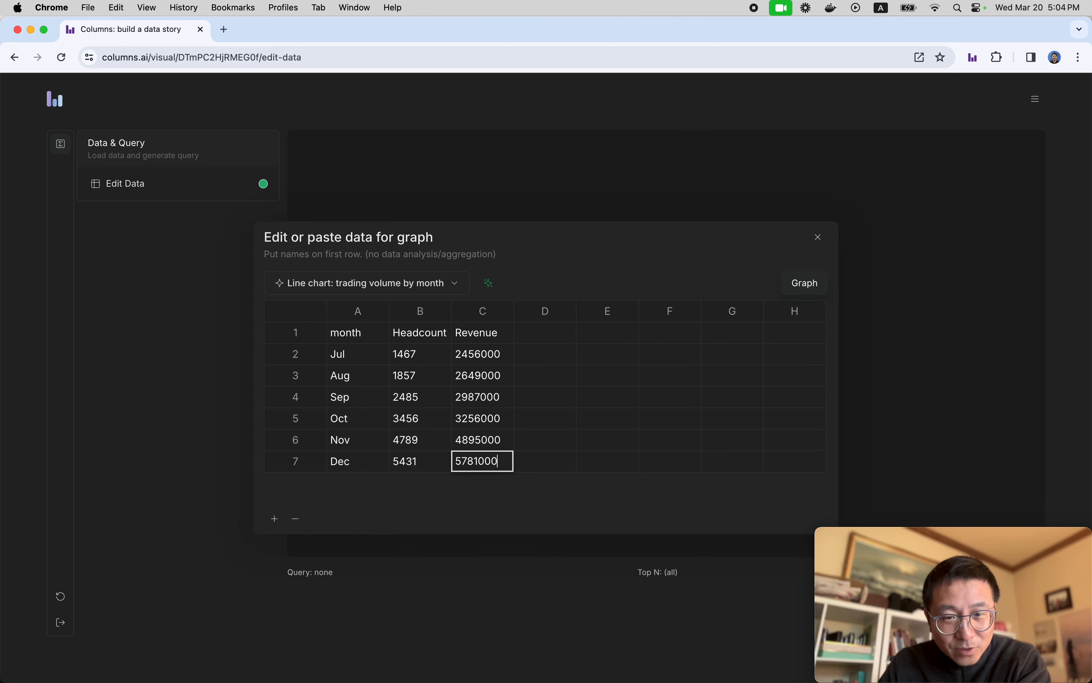
click(562, 440)
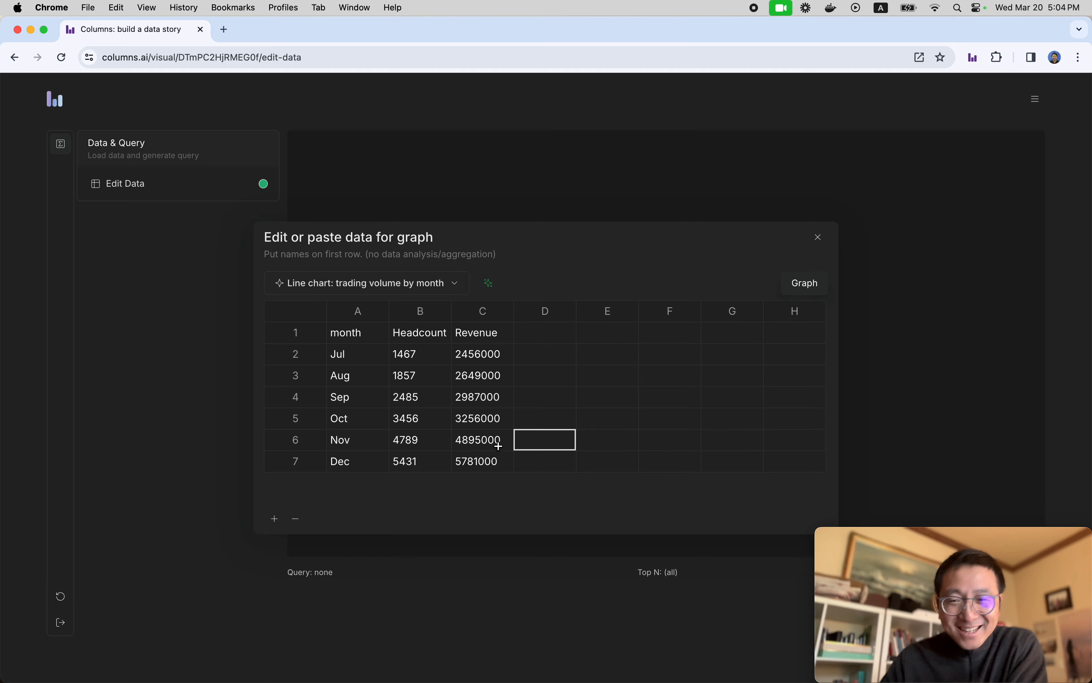
- Generate the line chart from the edited table and assign Revenue to the second axis
click(803, 283)
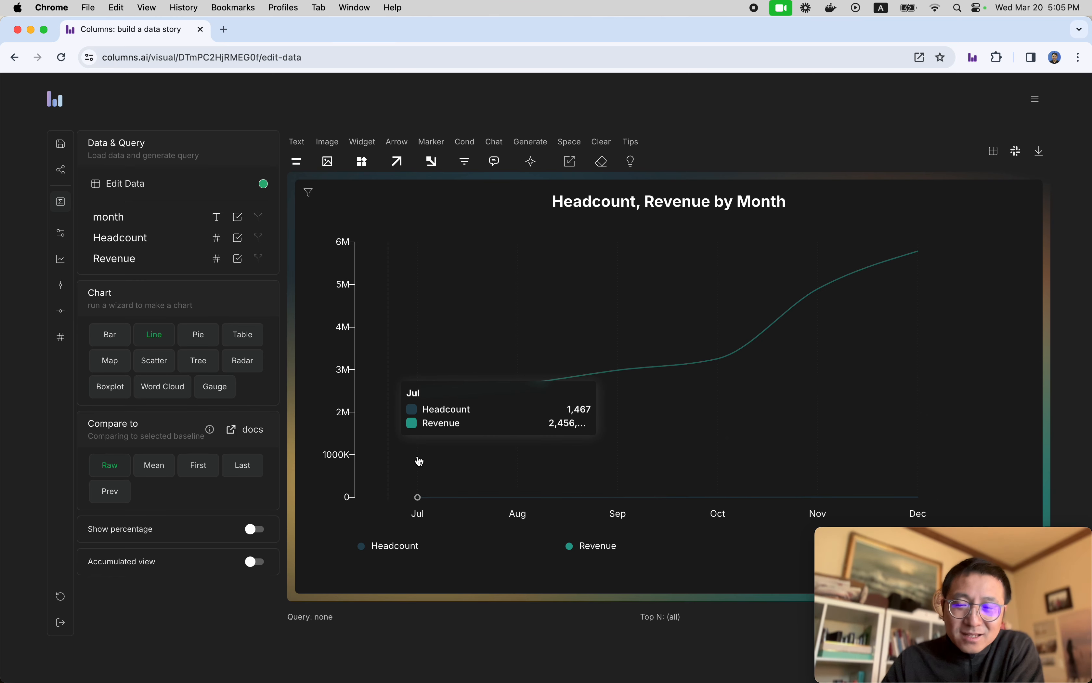
click(55, 345)
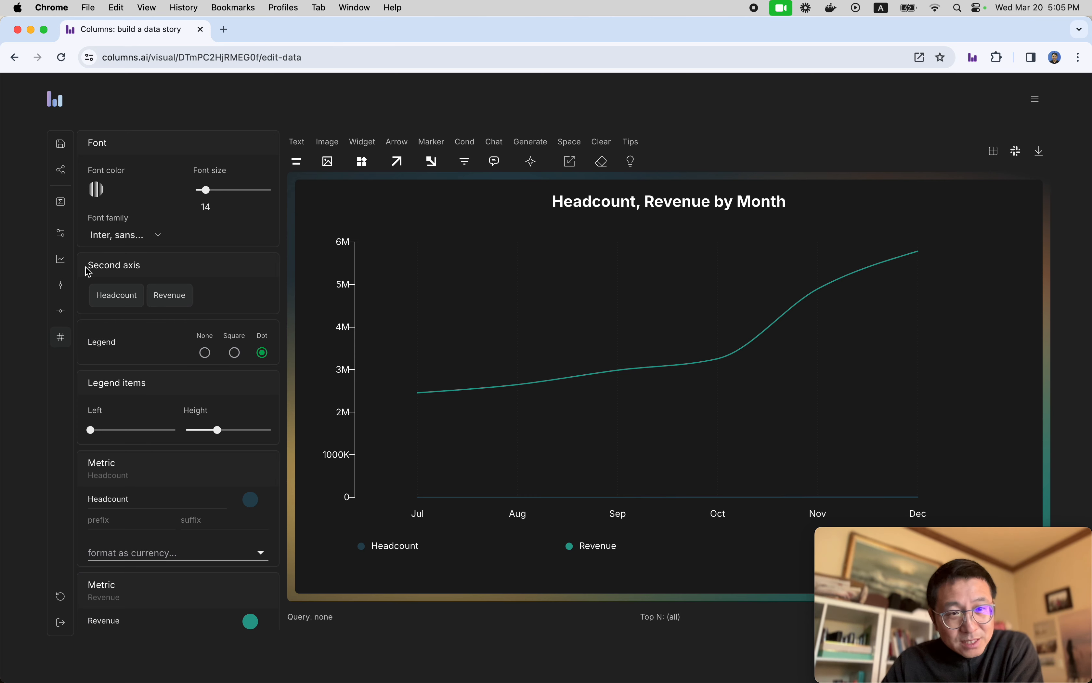
drag(85, 268, 164, 269)
click(173, 267)
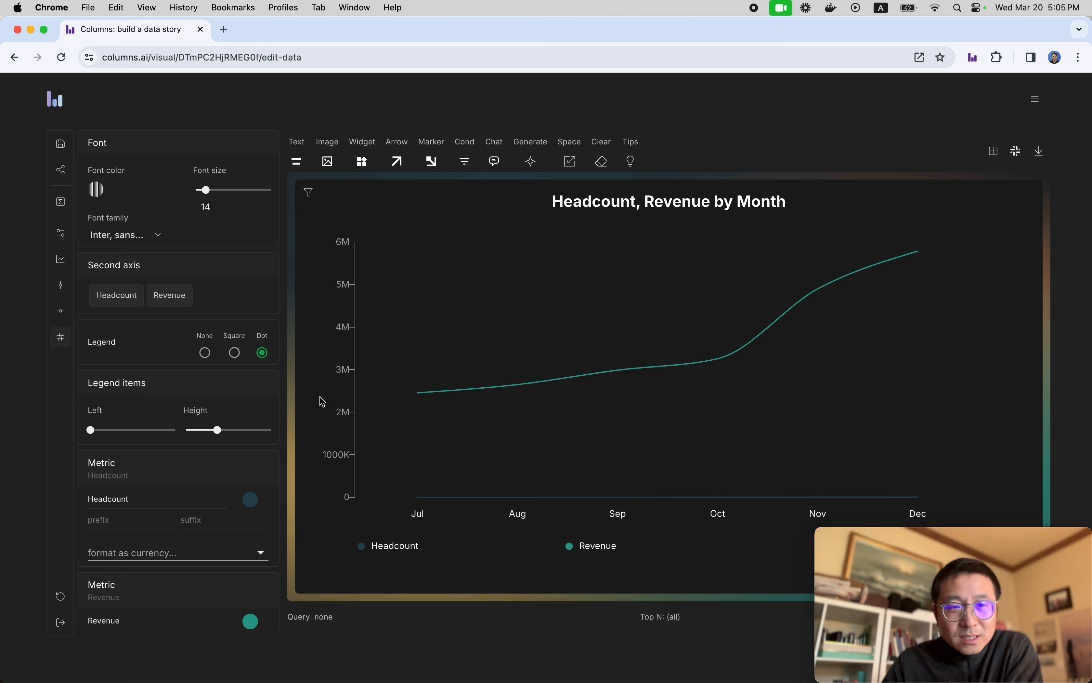
click(178, 300)
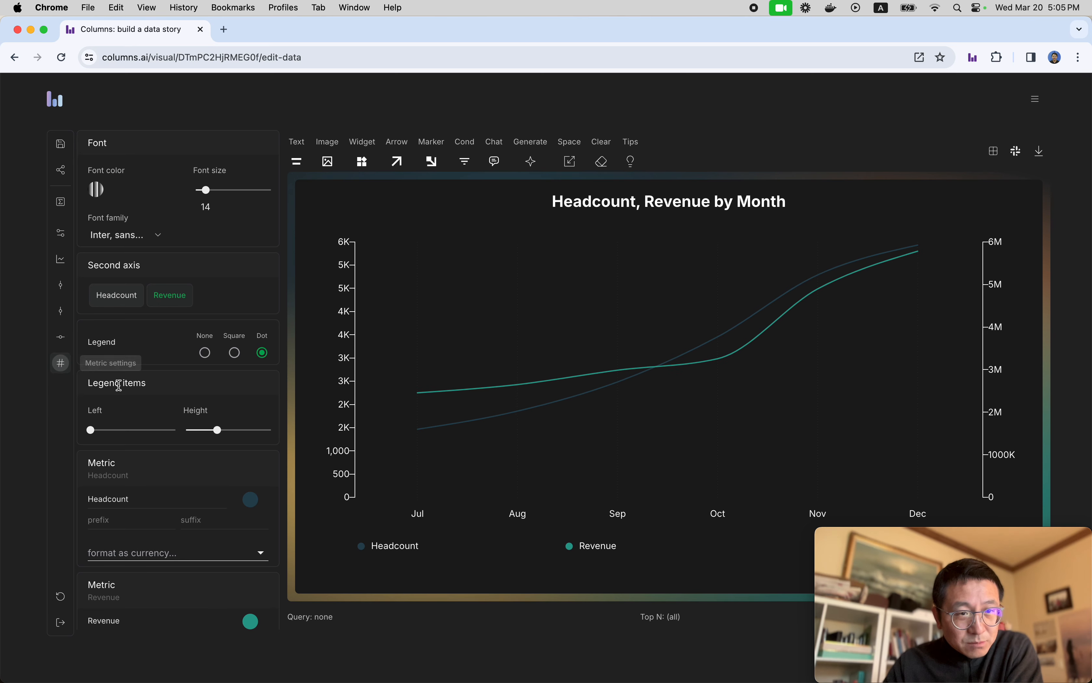
- Set the chart's general value format to full numbers
scroll(174, 395, down, 3)
scroll(172, 395, up, 3)
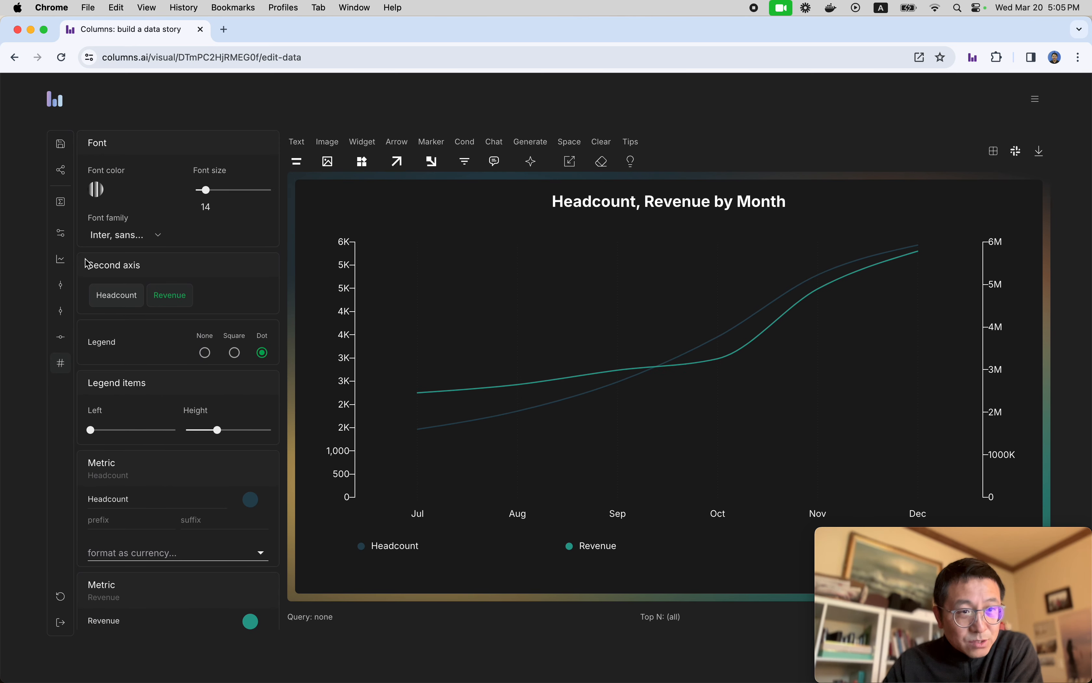
click(64, 234)
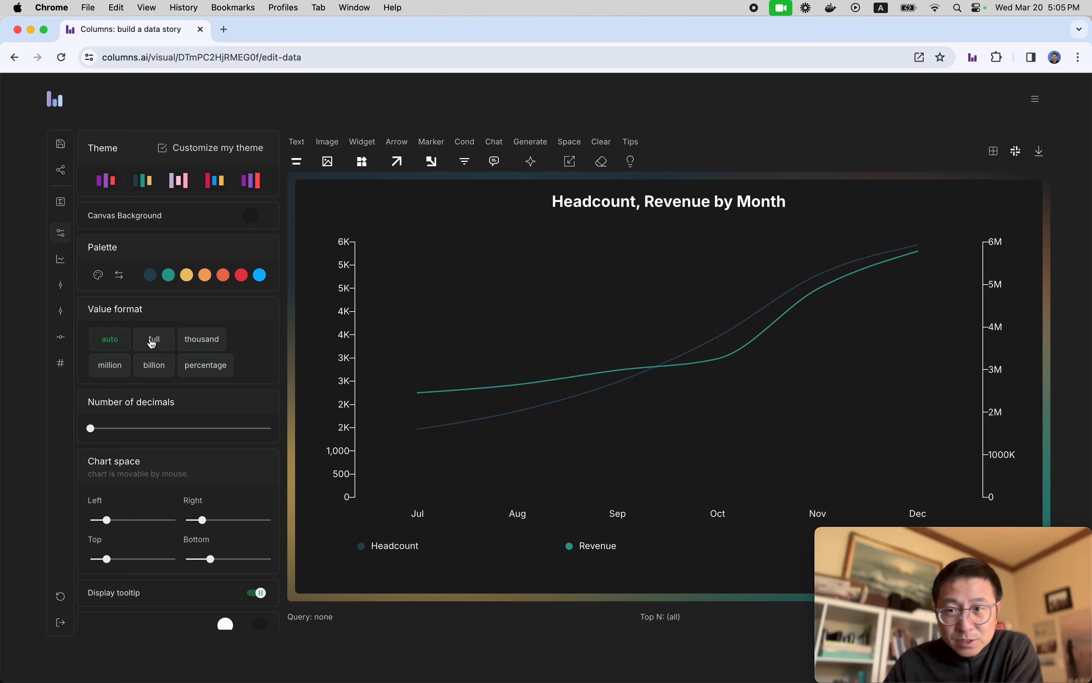
click(153, 340)
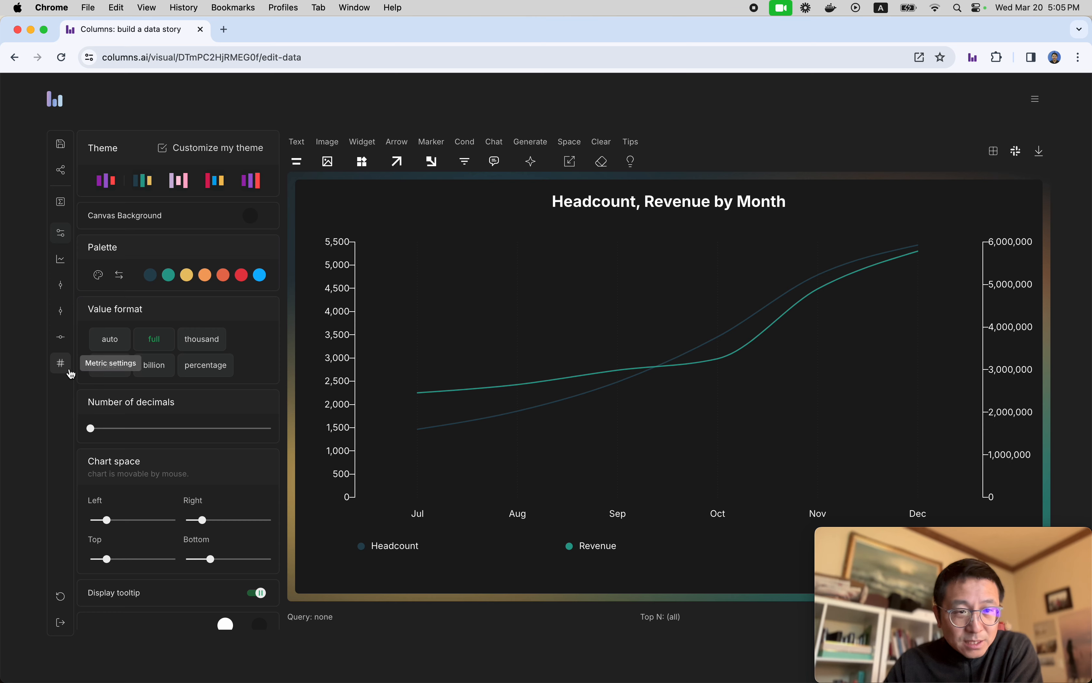
- Turn on the display of data values for the Headcount line
click(61, 363)
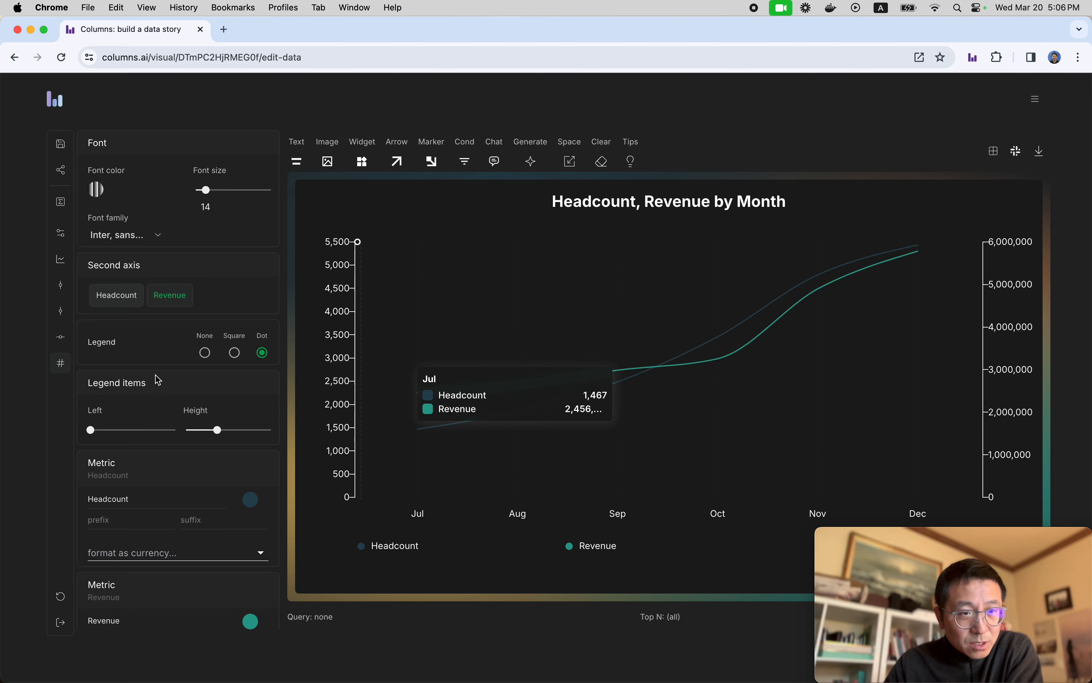
scroll(98, 433, down, 3)
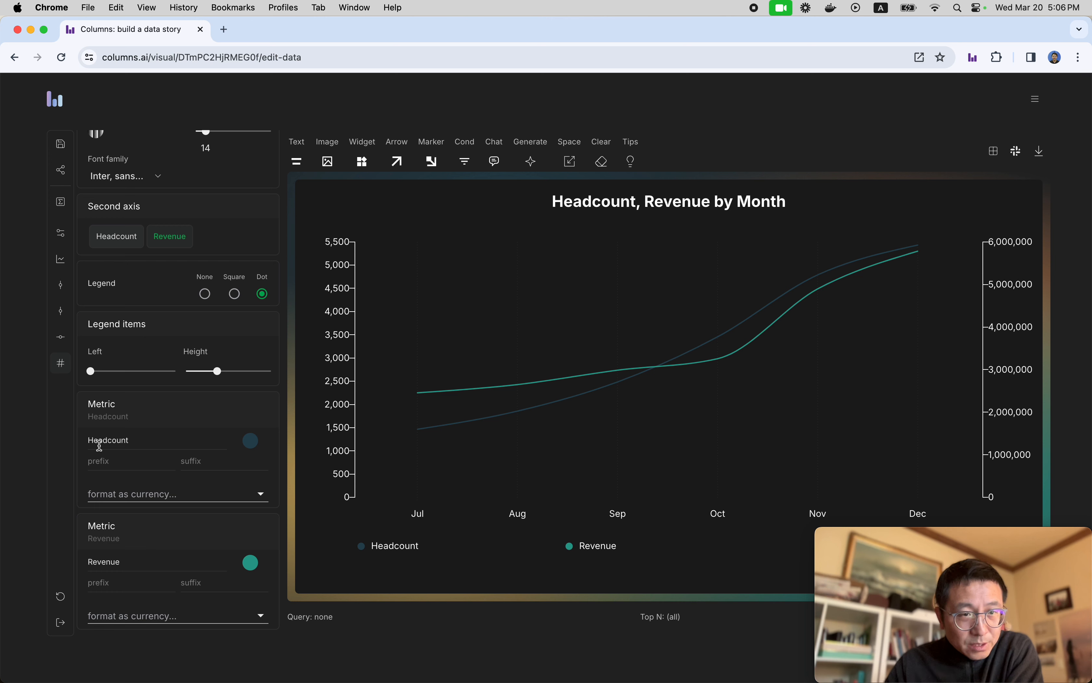
click(62, 259)
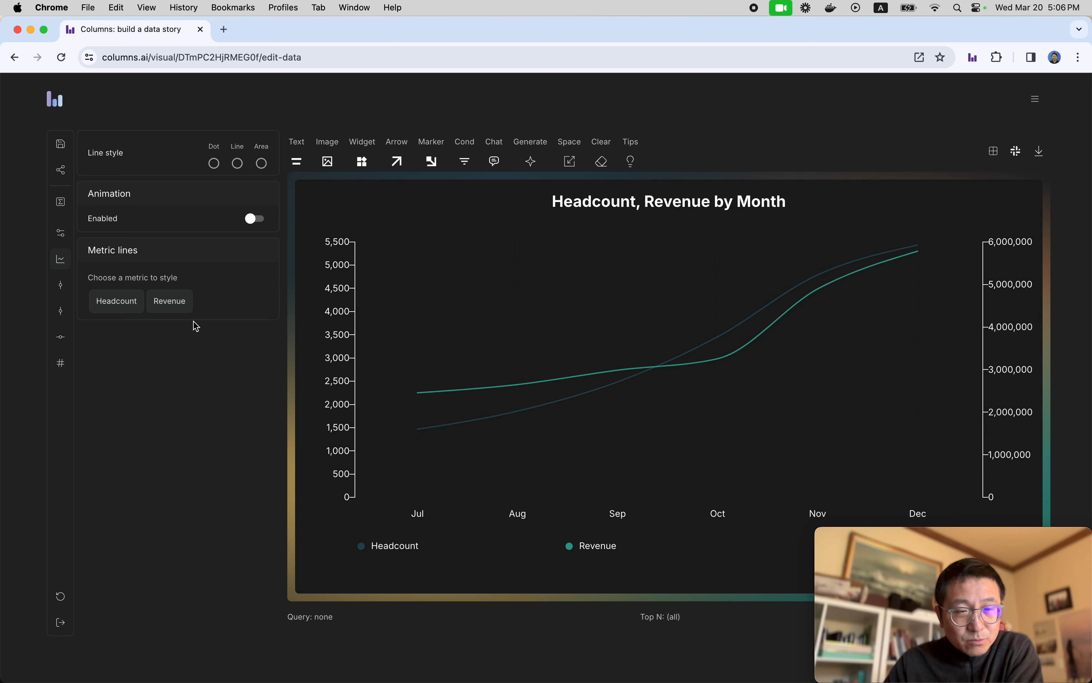
click(116, 311)
click(246, 461)
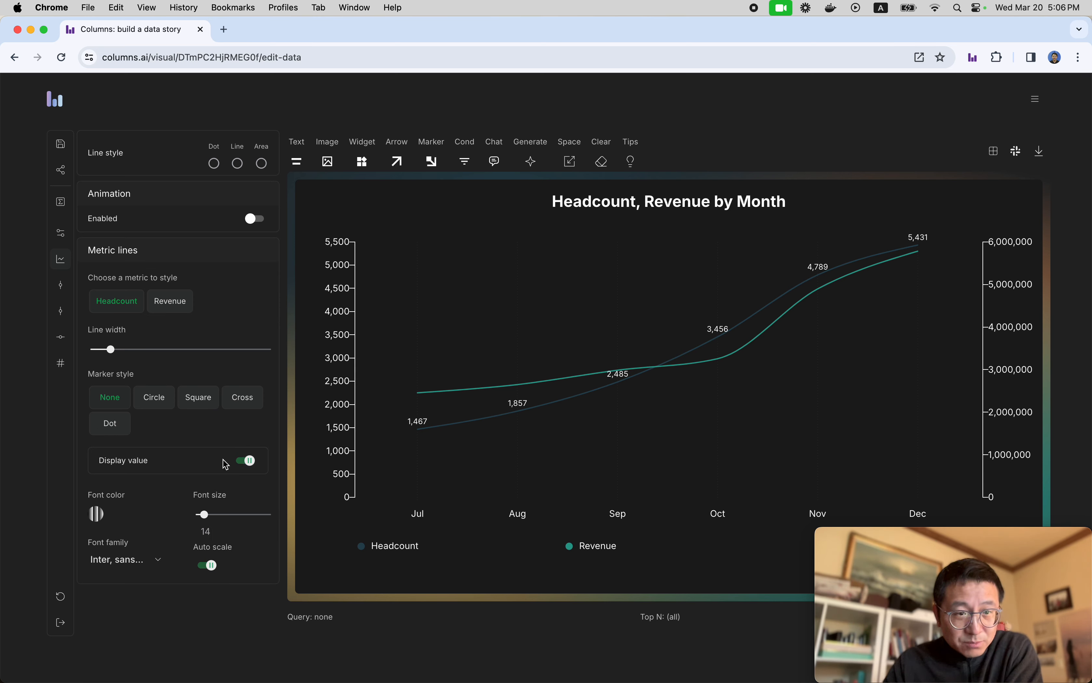
- Color the Headcount value labels orange (#f57c00) and set that line's marker style to Dot
click(96, 515)
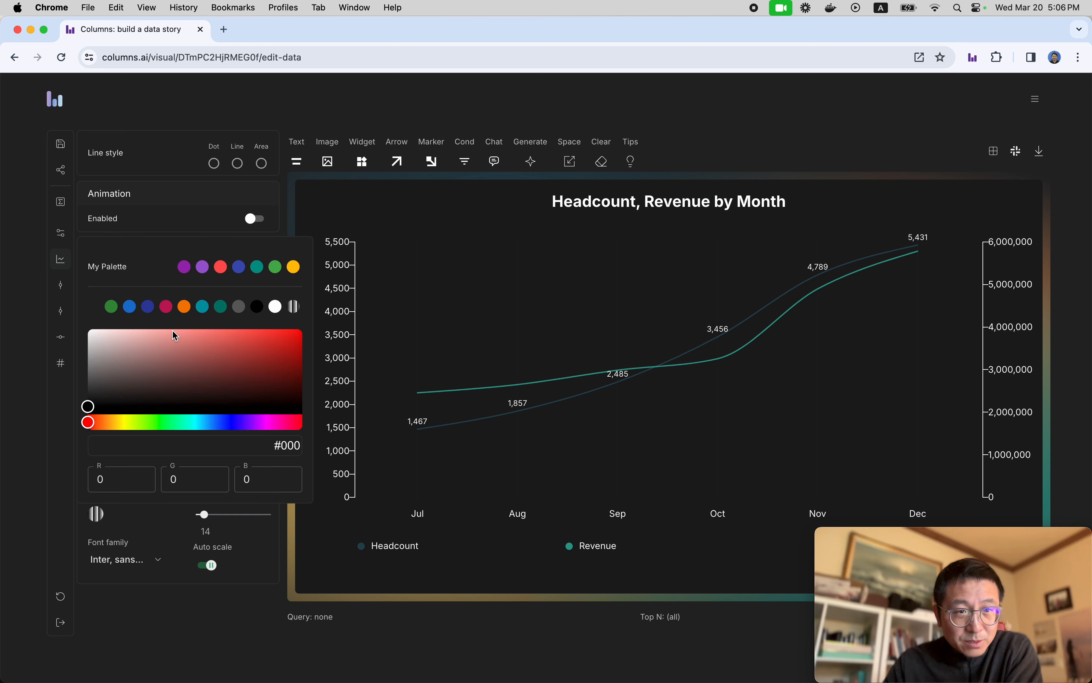
click(130, 308)
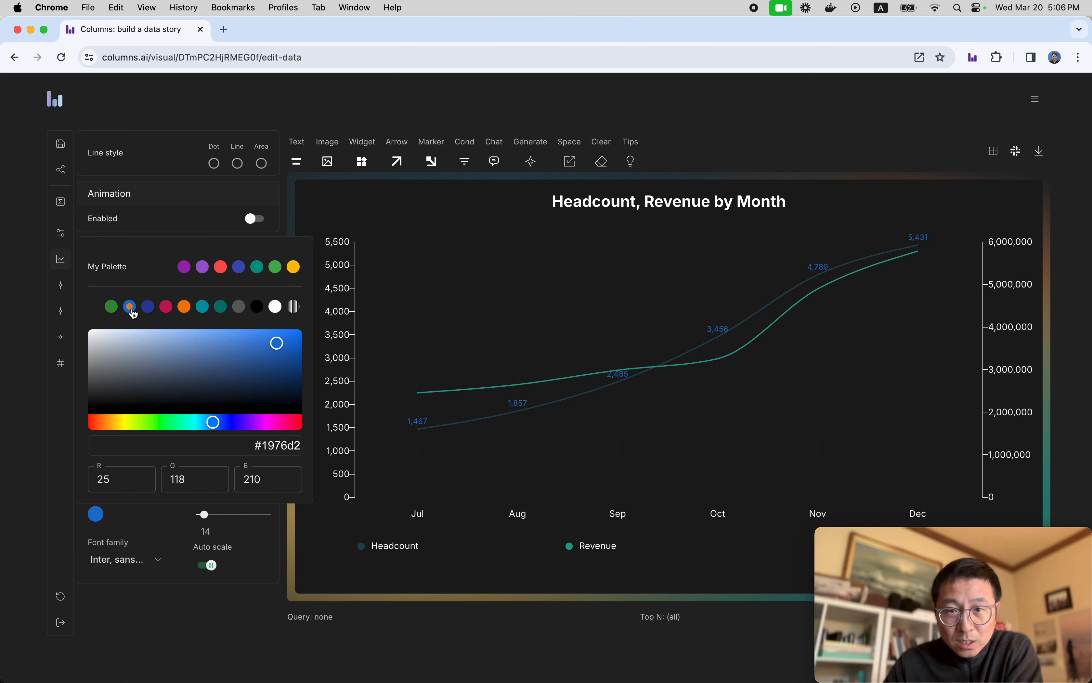
click(167, 308)
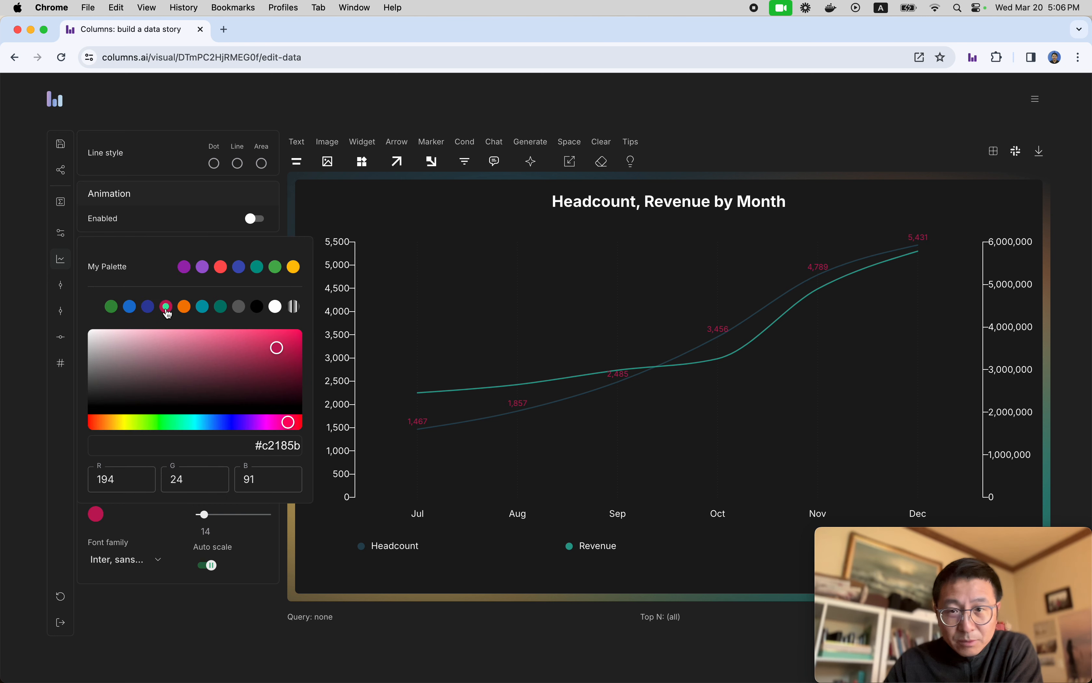
click(185, 308)
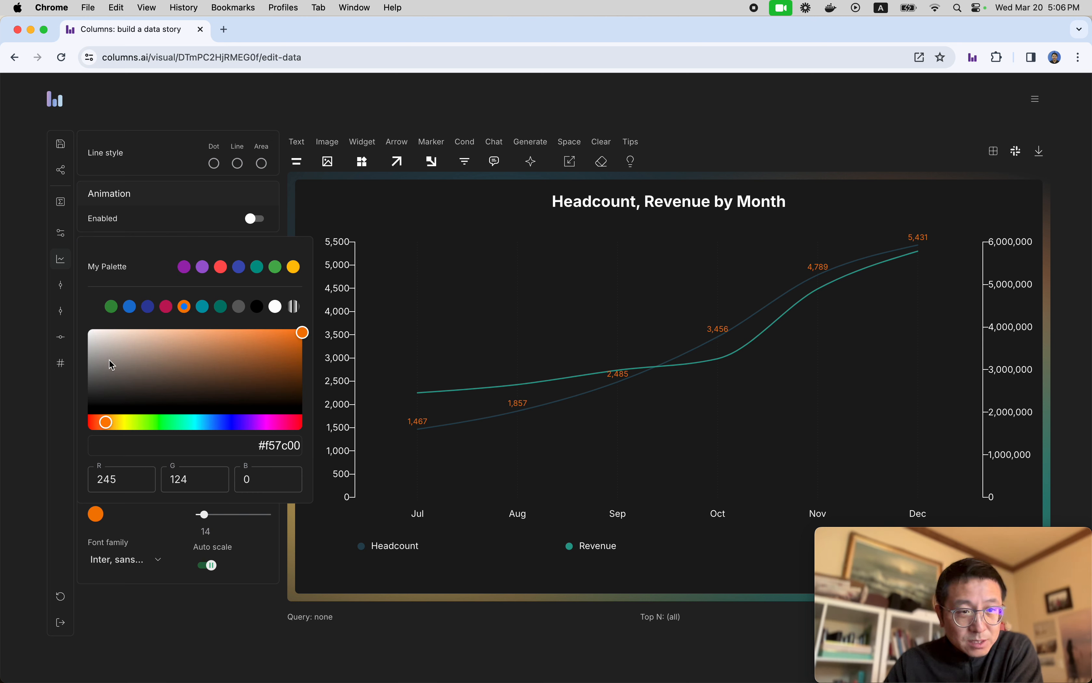
click(55, 532)
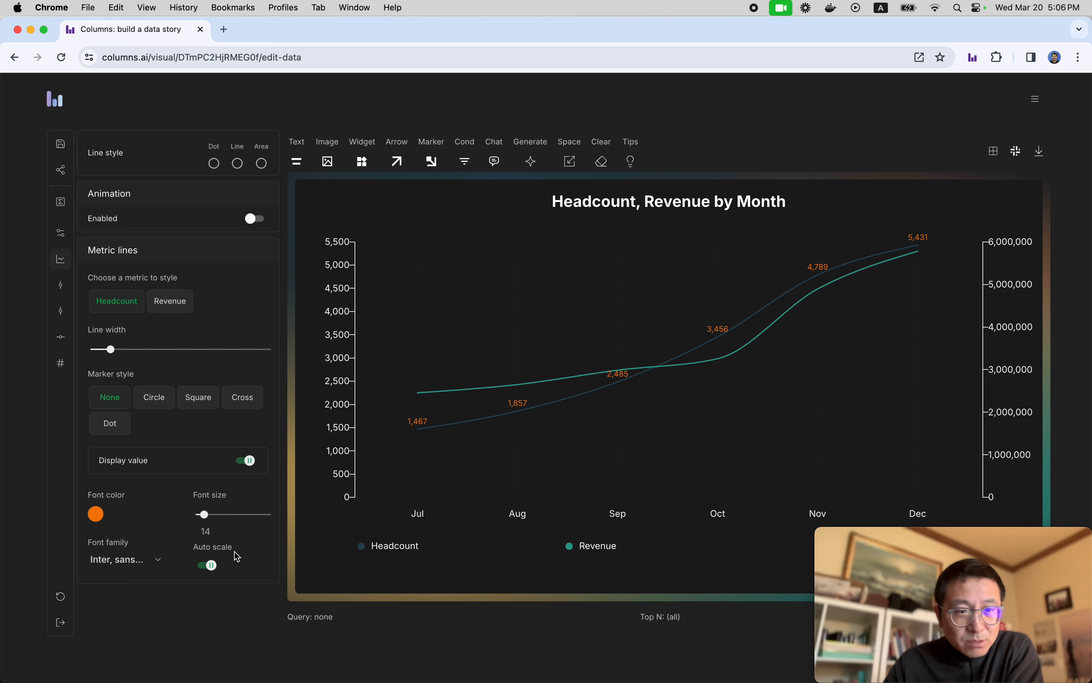
click(118, 429)
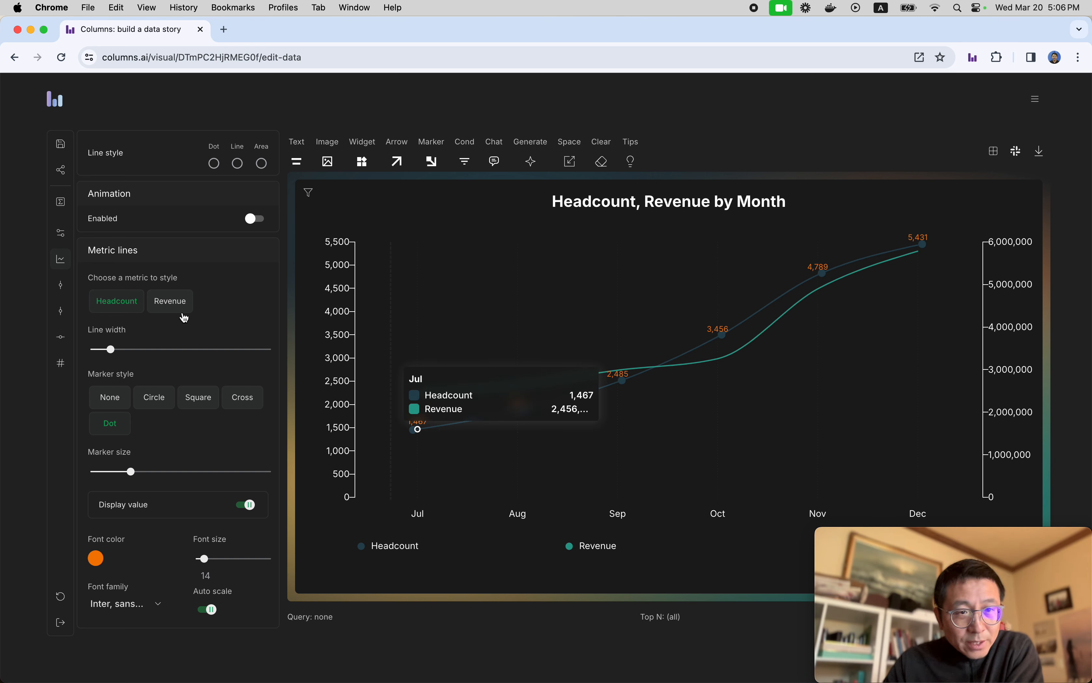
- Give the Revenue line Square markers and turn on the display of its data values
click(173, 310)
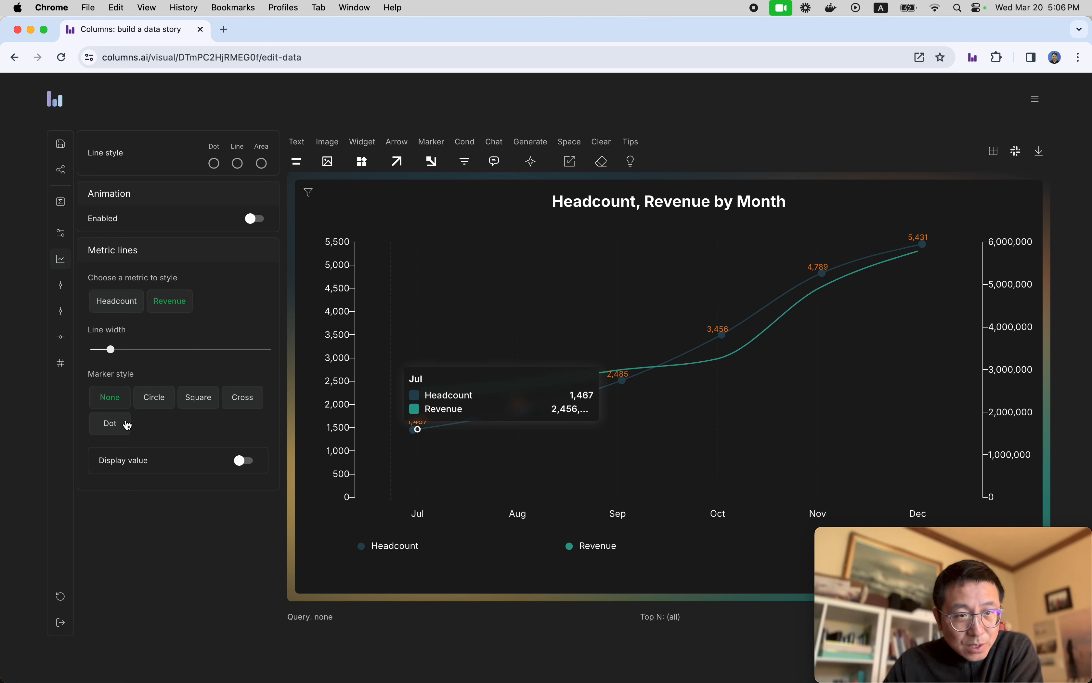
click(203, 402)
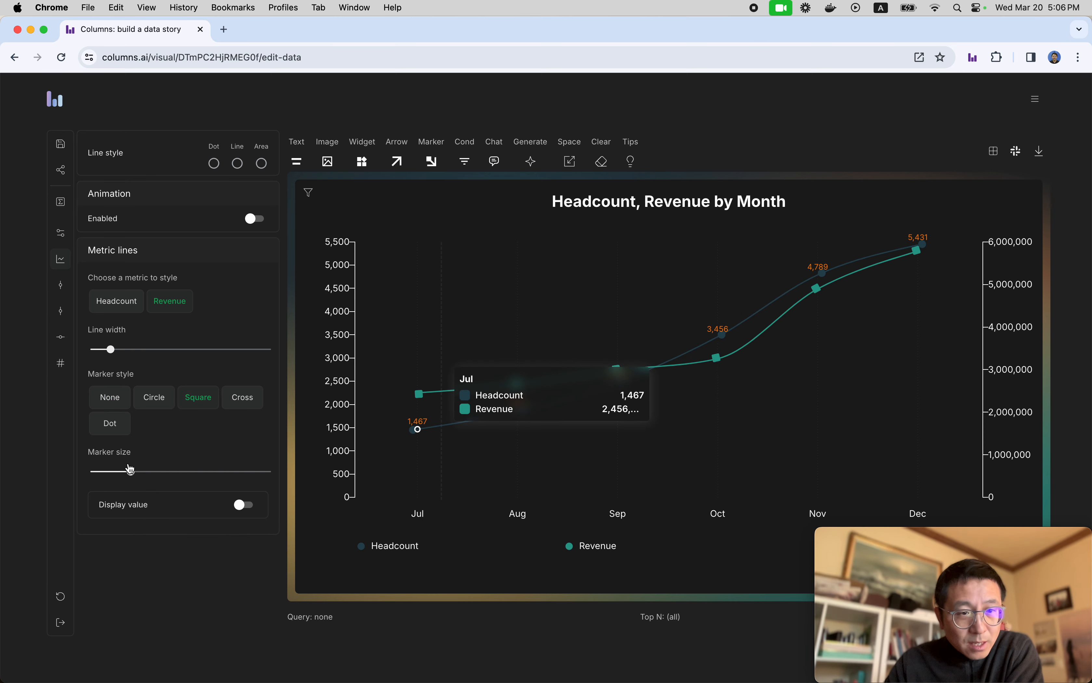
click(244, 504)
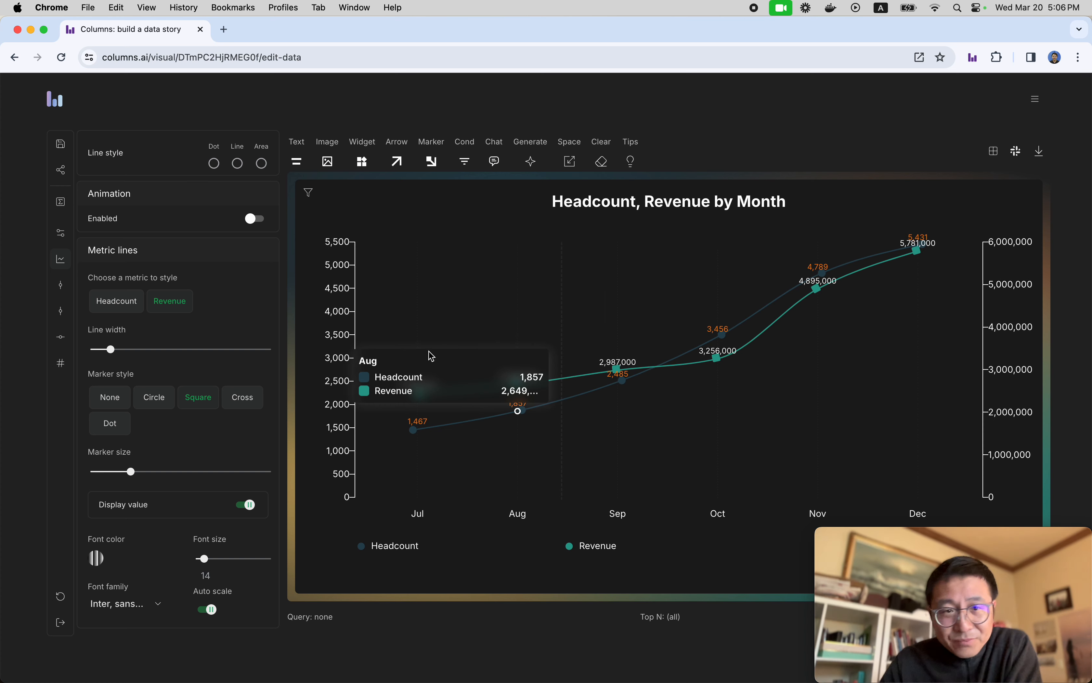
- Set the high end of the Headcount axis range to 8000
click(342, 341)
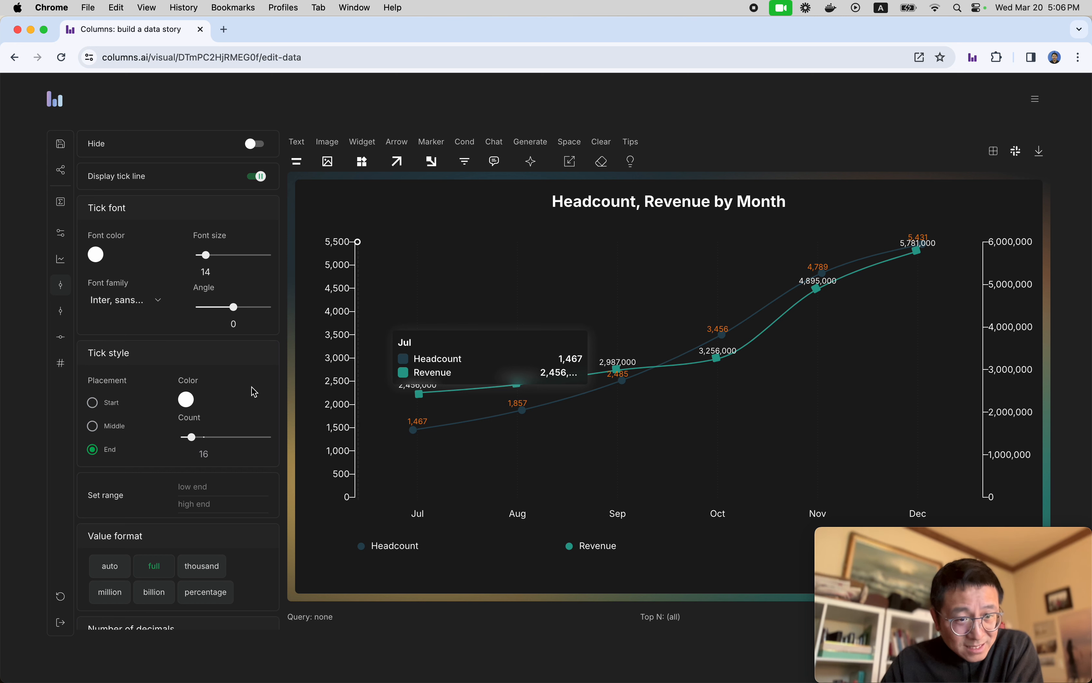
scroll(232, 472, down, 2)
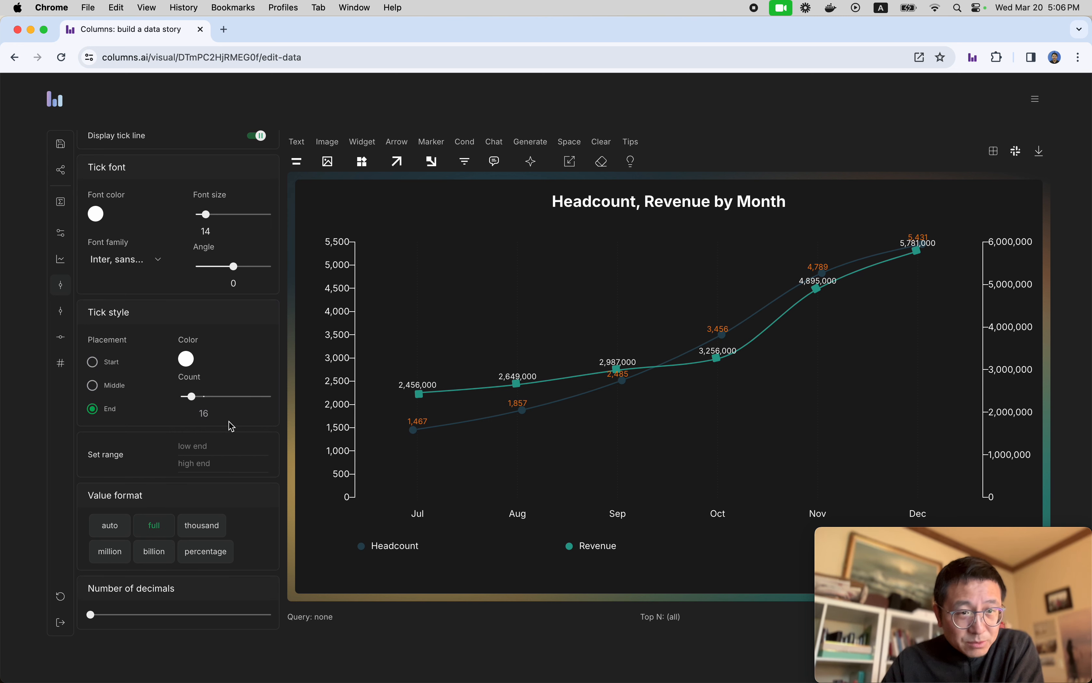
click(205, 463)
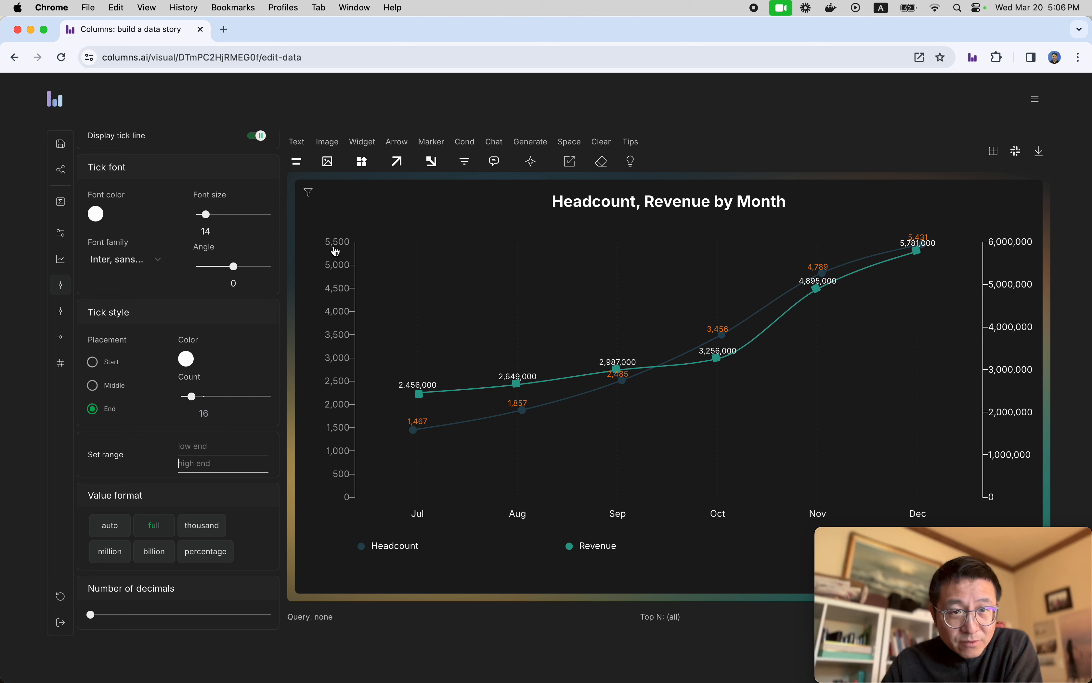
text(8000)
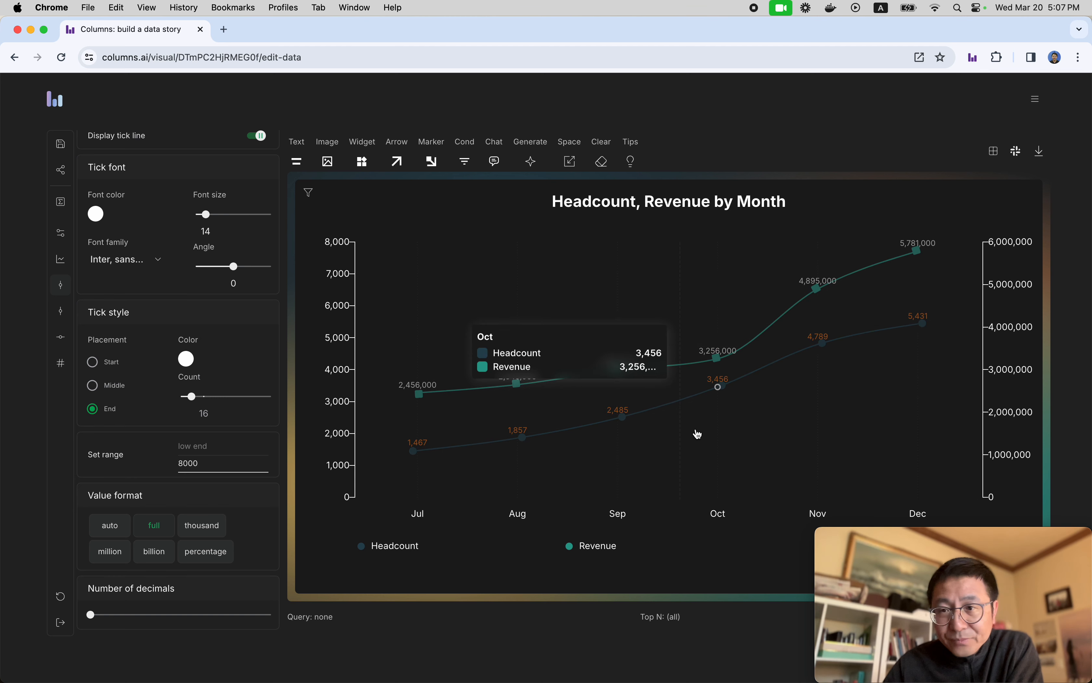
- Widen the chart's right margin to about 167 and left margin to about 161, and shift the plot slightly lower beneath the title
mouse_move(797, 397)
mouse_down()
mouse_move(788, 385)
mouse_move(784, 405)
mouse_move(809, 372)
mouse_move(799, 384)
mouse_up()
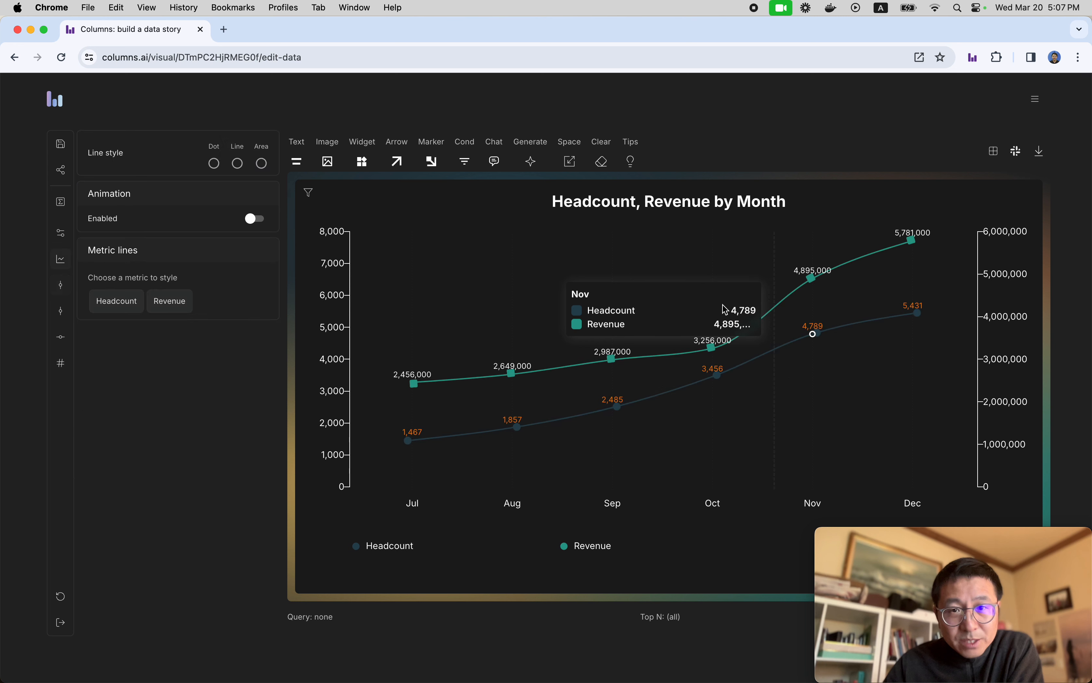
click(570, 161)
drag(654, 217, 660, 213)
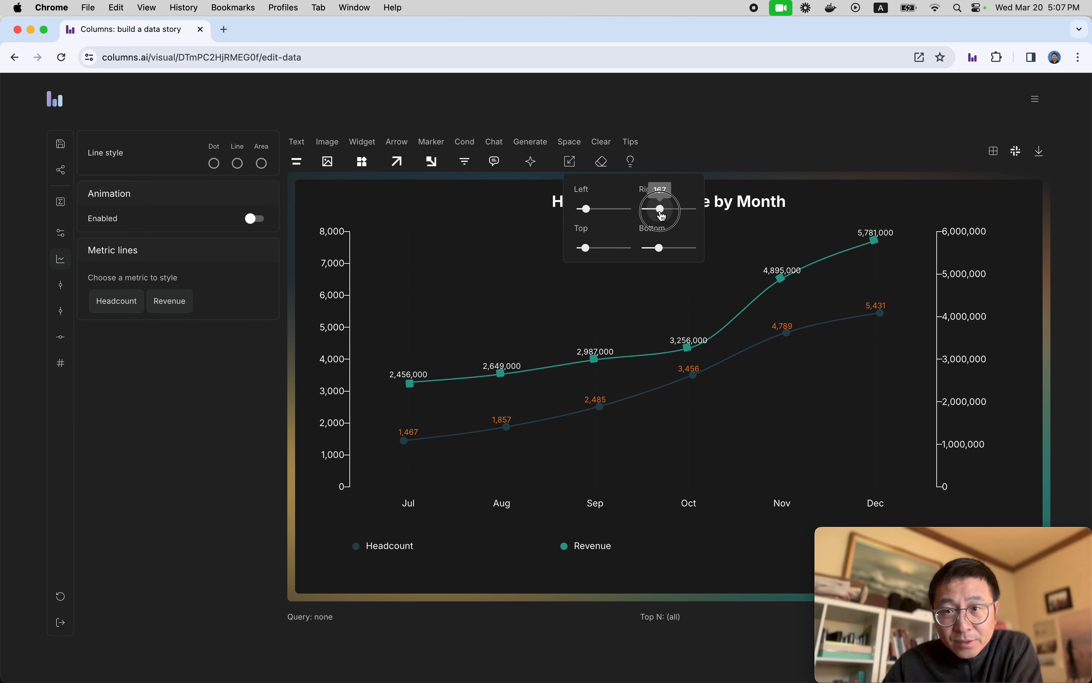
mouse_move(587, 211)
drag(587, 210, 597, 212)
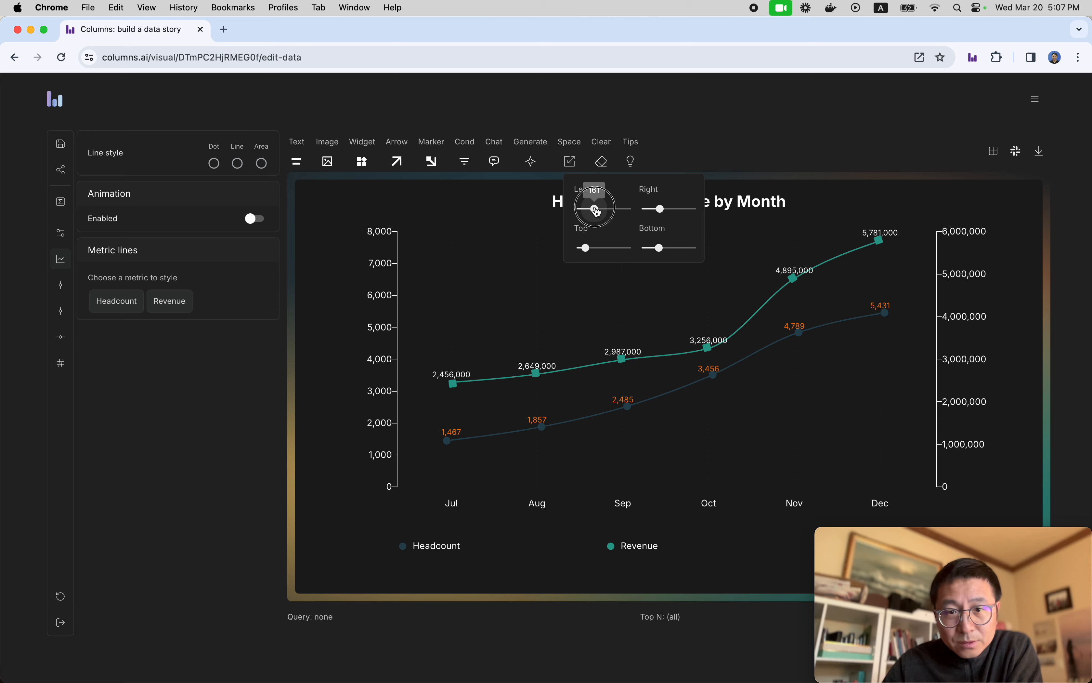
click(795, 303)
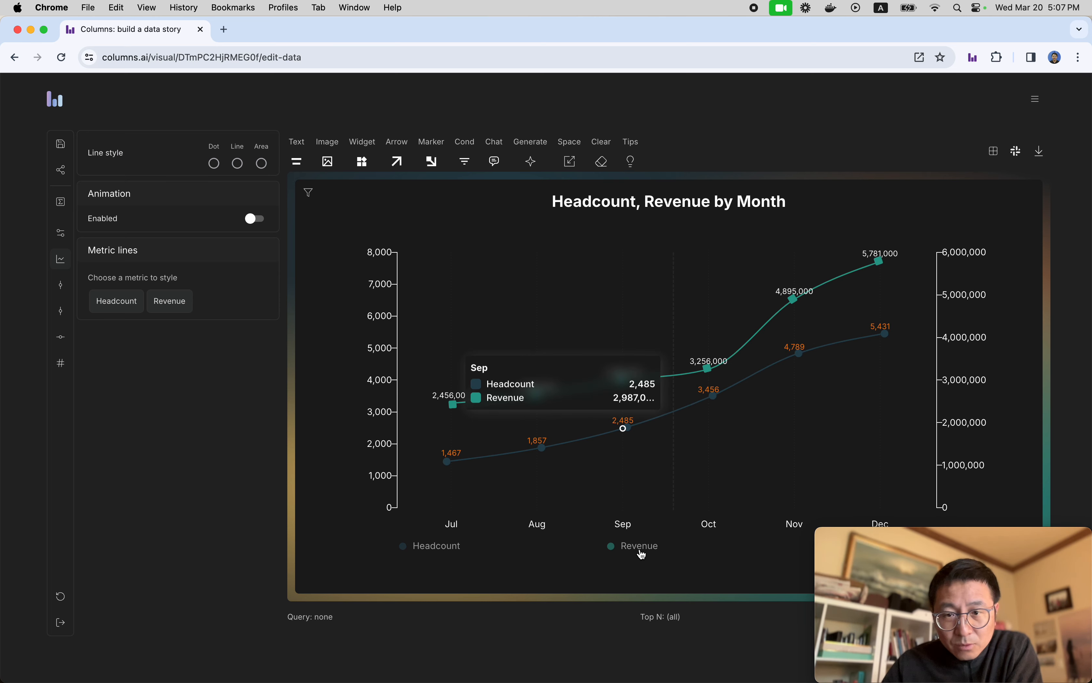
- Move the Revenue and Headcount legend labels to just above the December ends of their respective lines
drag(642, 555, 901, 239)
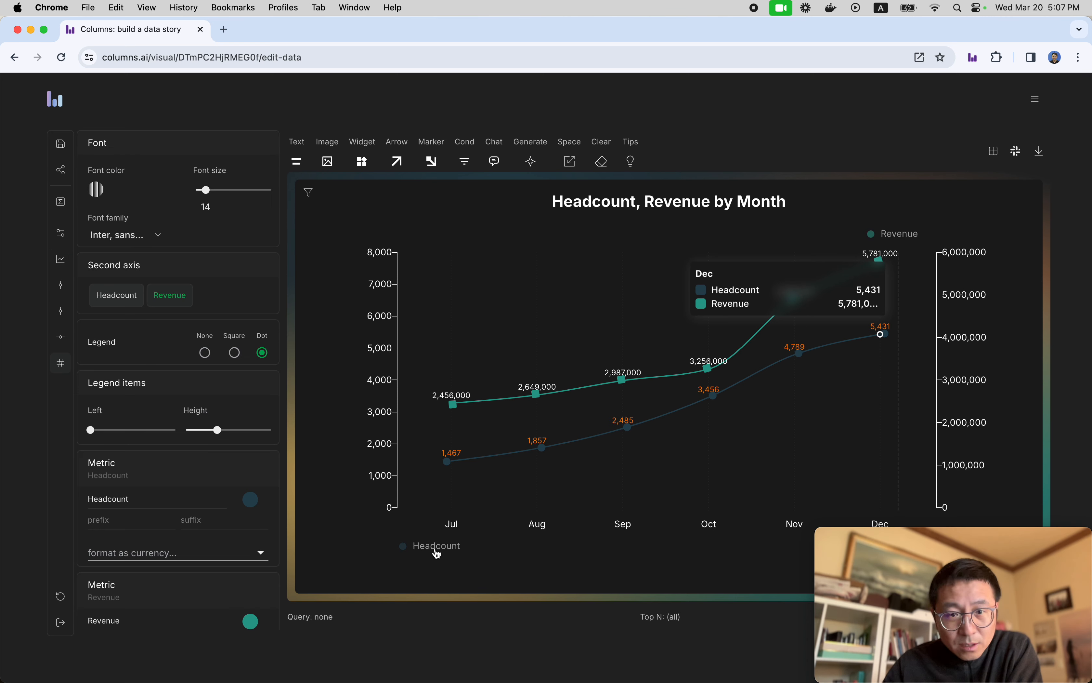
drag(437, 552, 908, 312)
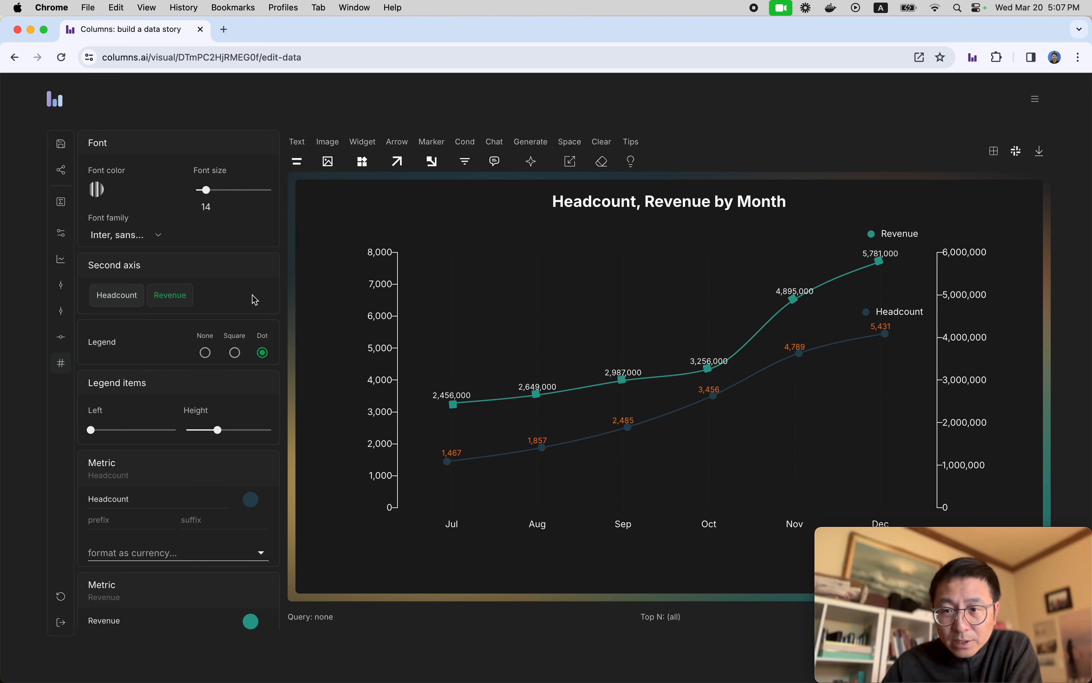
- Turn on the tick line for the horizontal month axis
scroll(255, 300, down, 1)
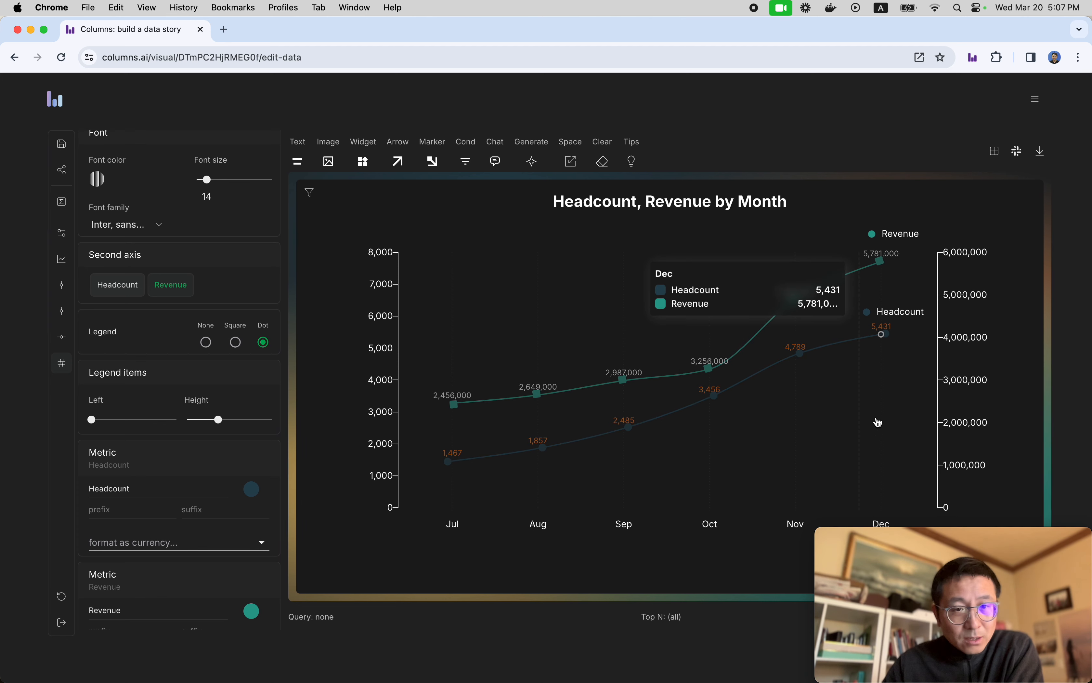
click(61, 336)
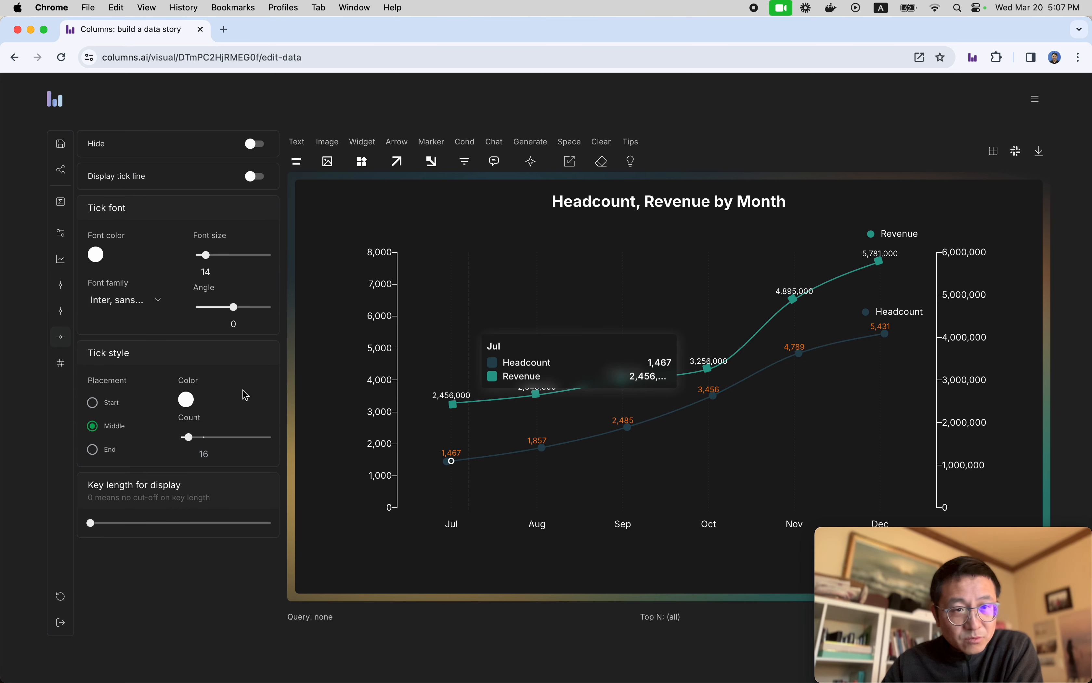
click(255, 176)
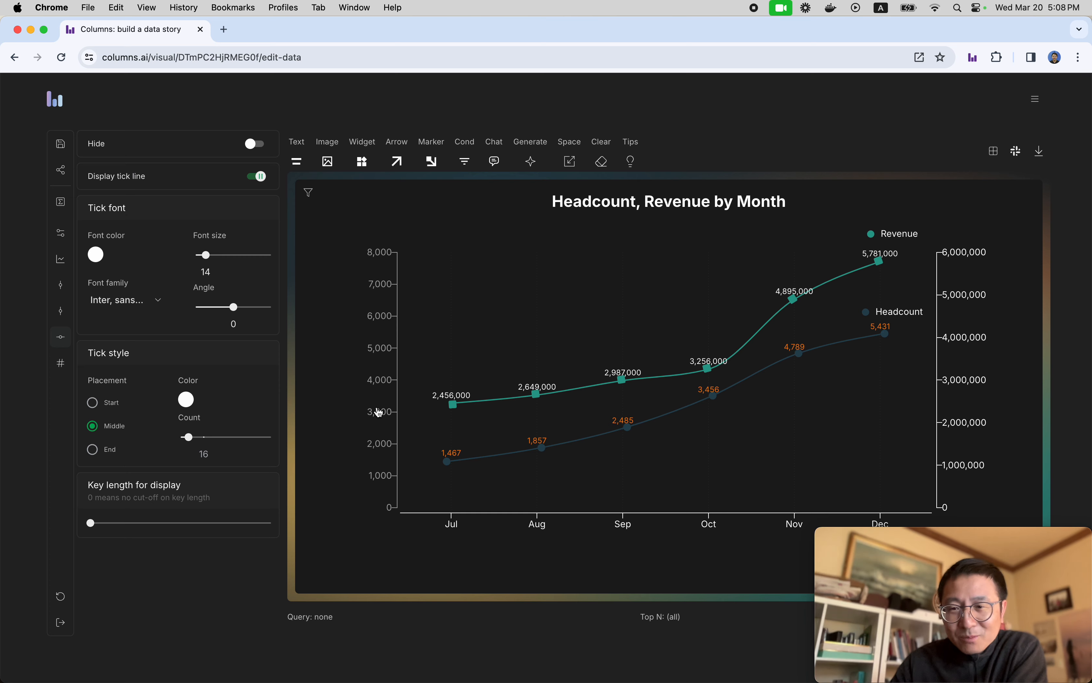
click(380, 372)
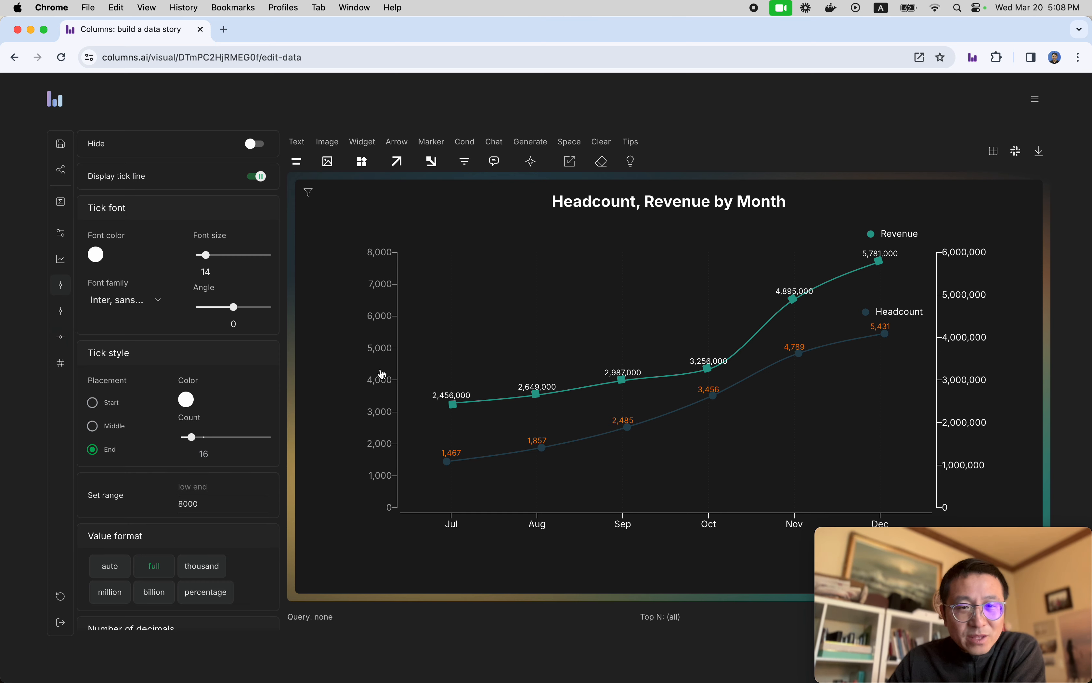
click(463, 400)
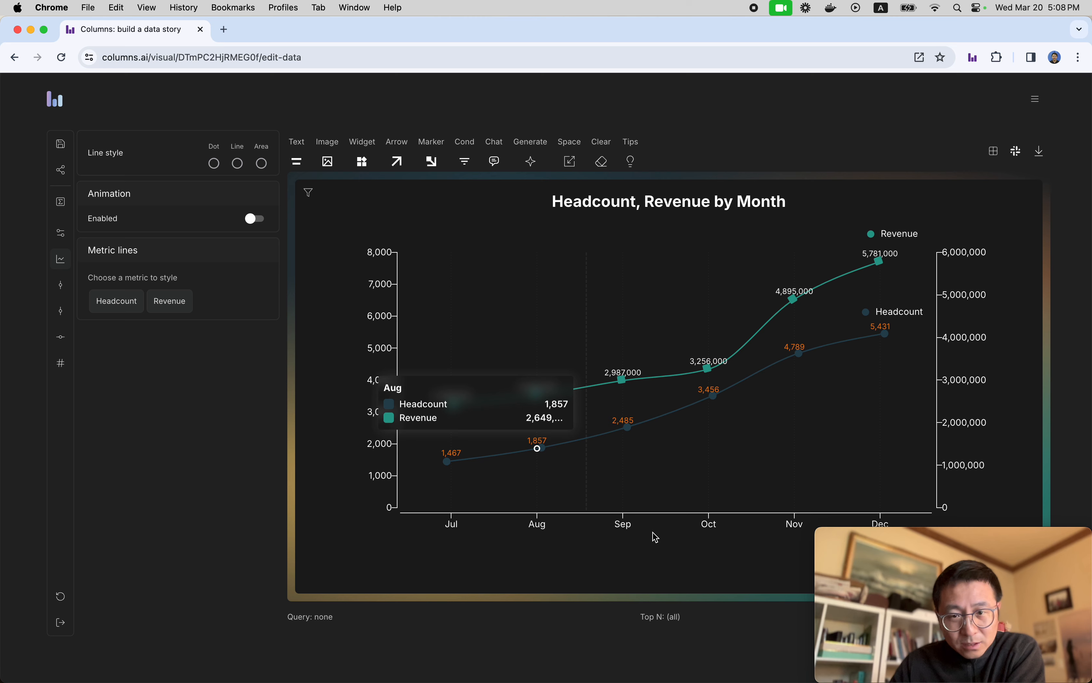
click(624, 522)
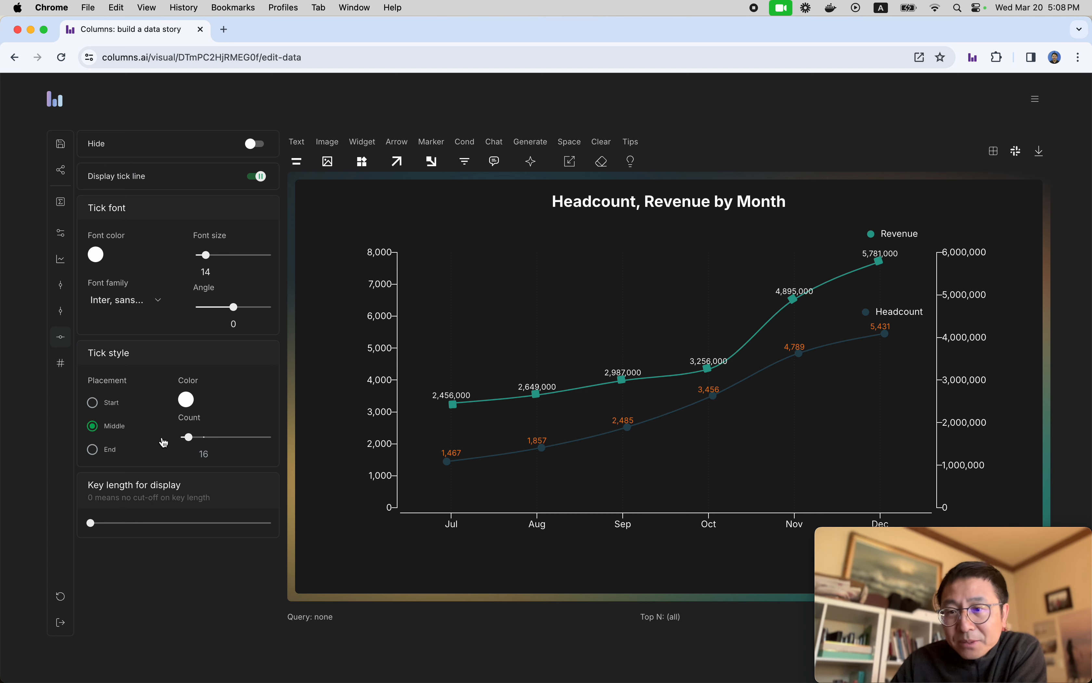
- Generate a smart title for the chart, "Monthly Headcount and Revenue Trends", and move it slightly lower
click(672, 208)
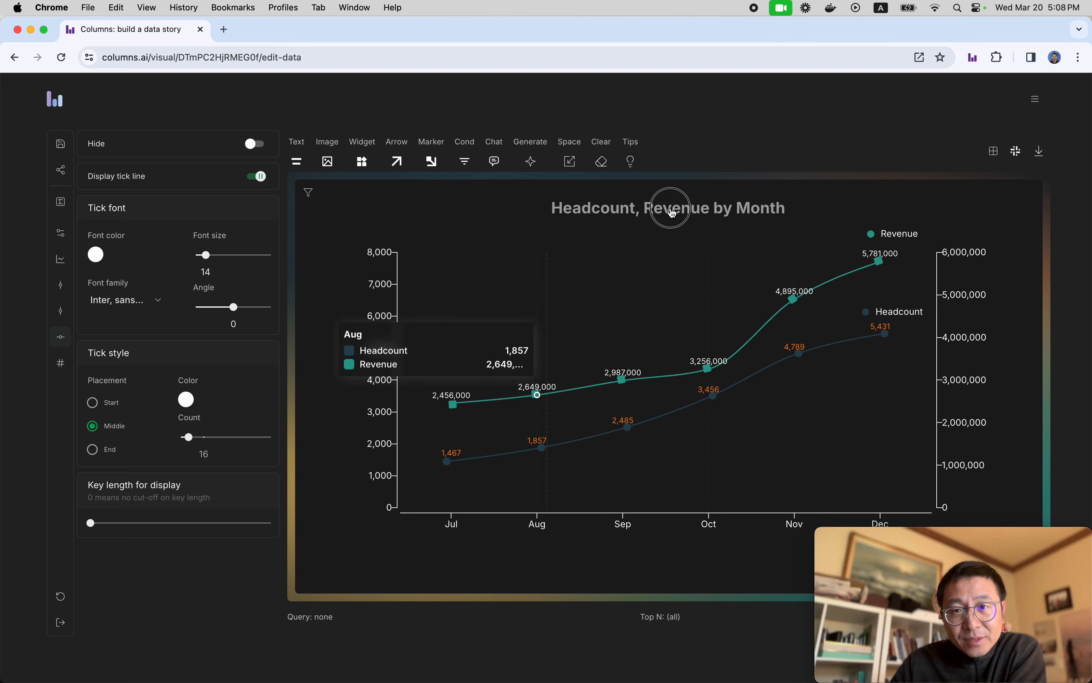
click(531, 162)
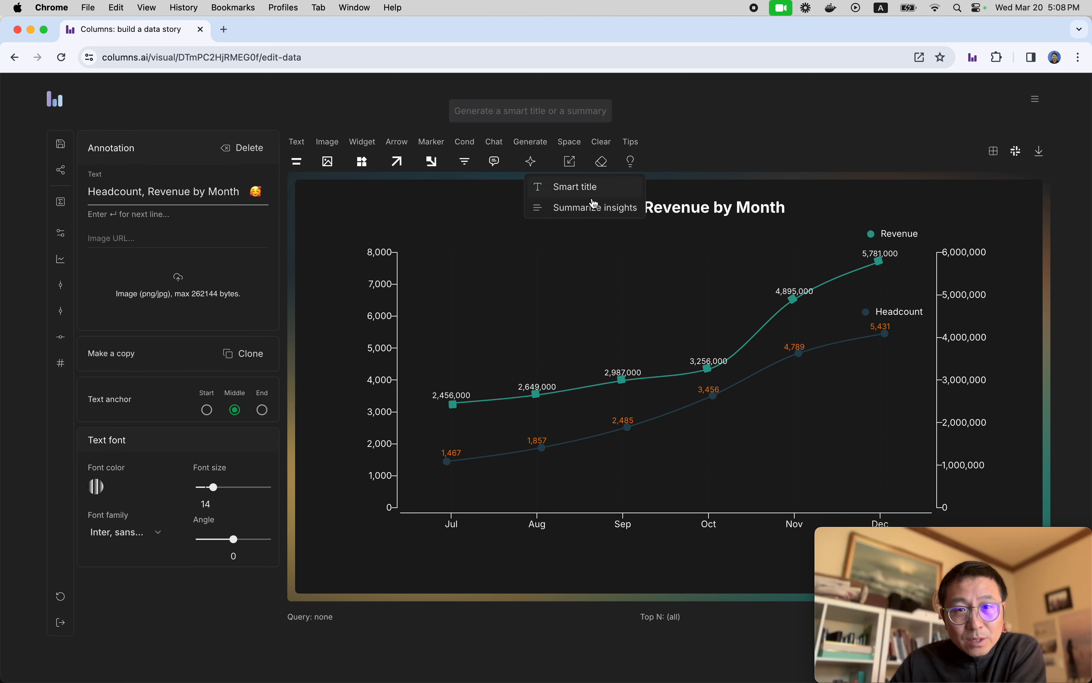
click(580, 187)
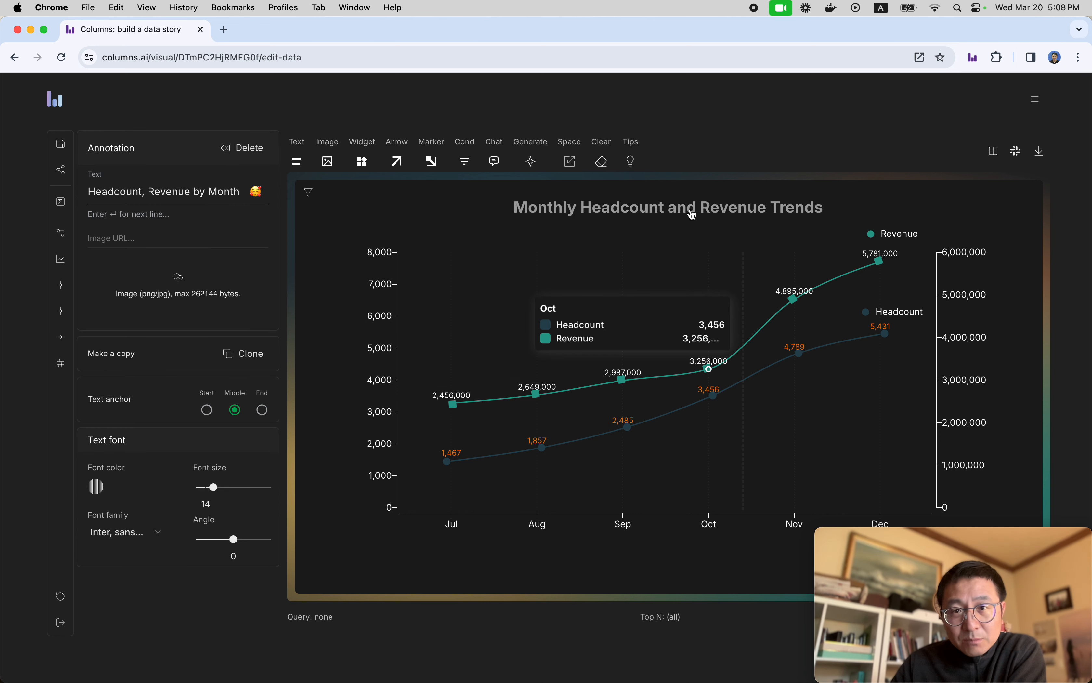
drag(689, 209, 687, 219)
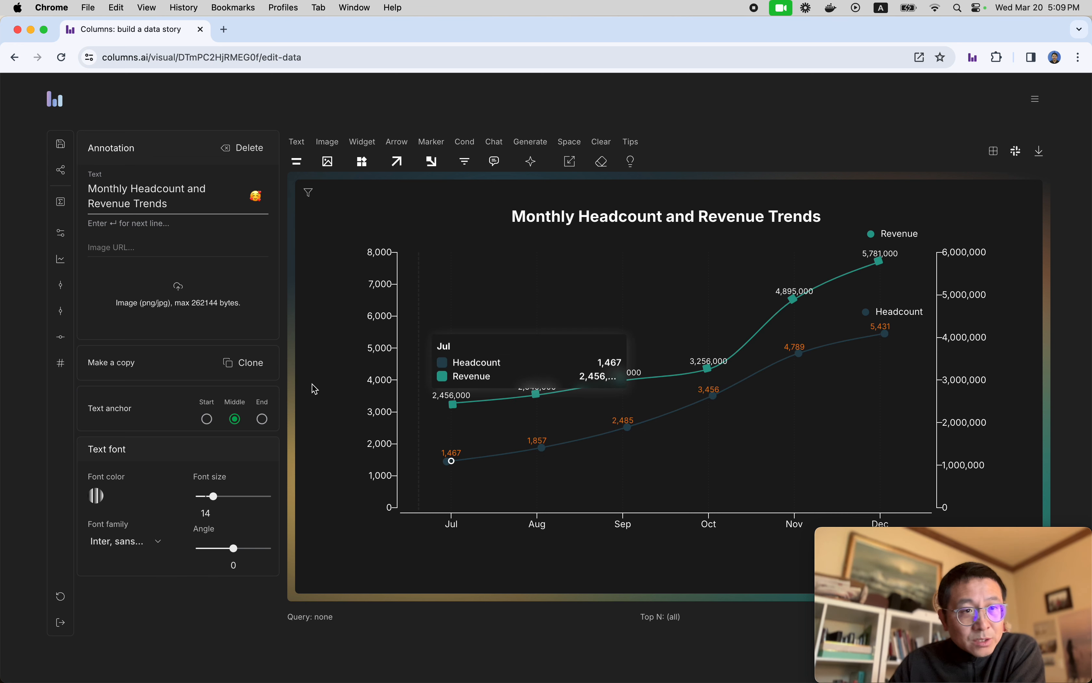
- Make the chart's sharing public, copy its public link and save the sharing settings
click(66, 175)
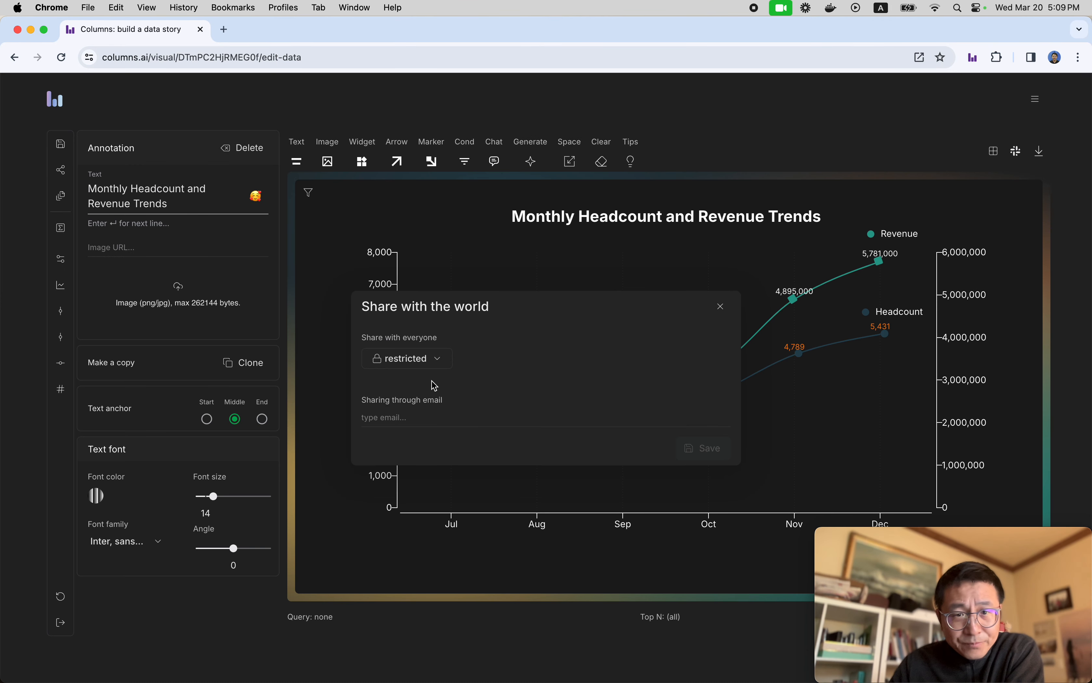
click(432, 365)
click(409, 402)
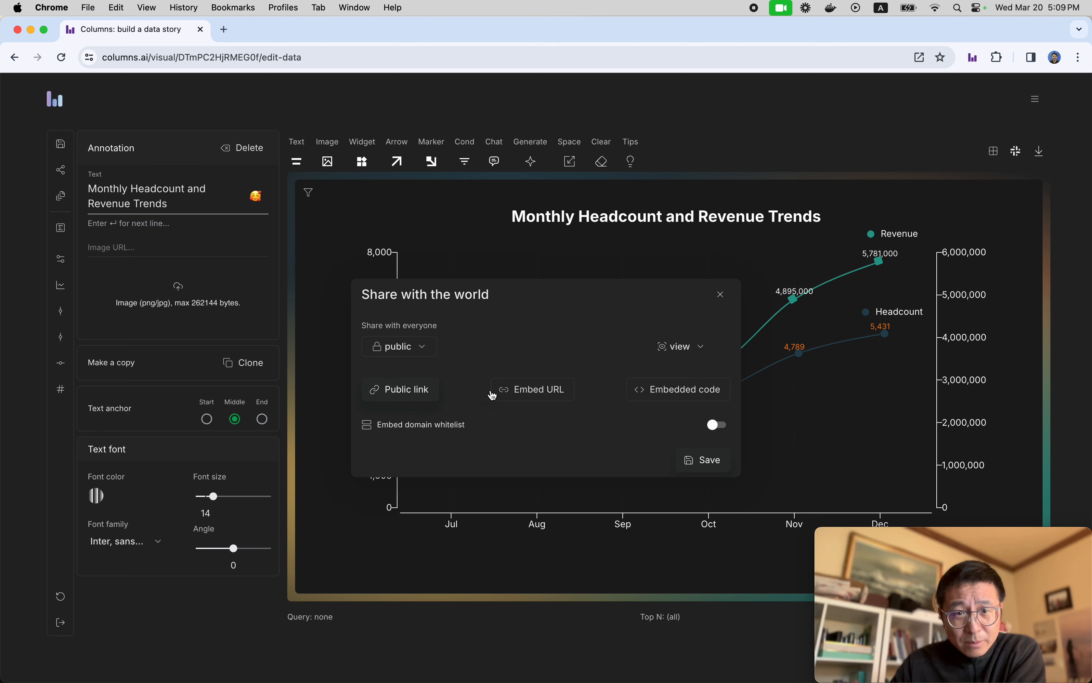
click(404, 393)
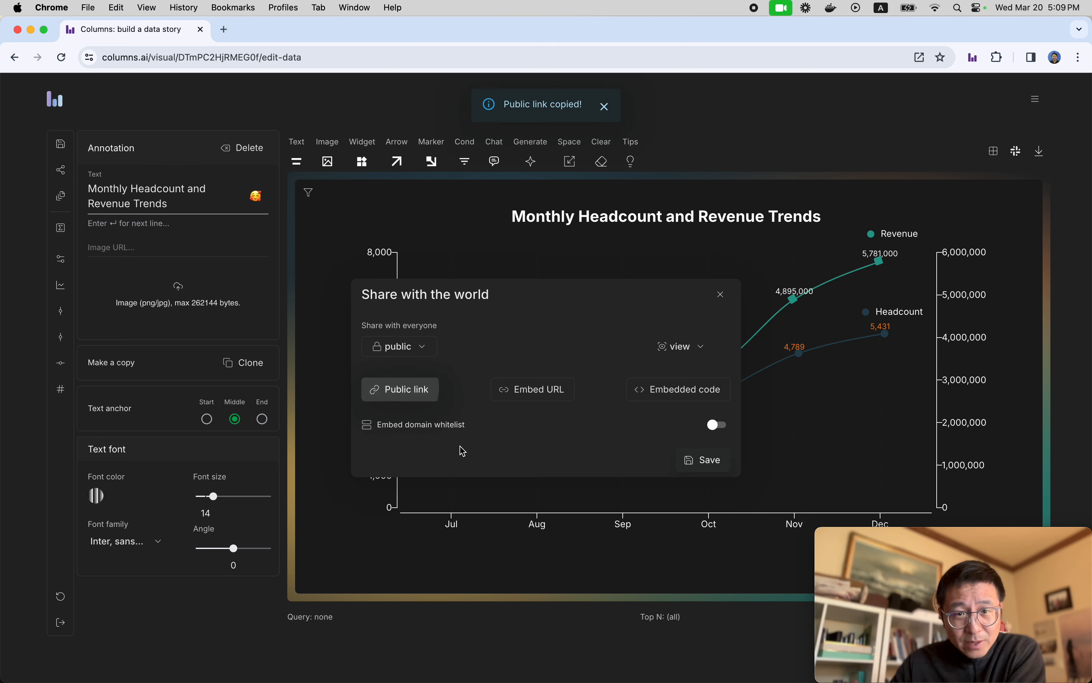
click(700, 469)
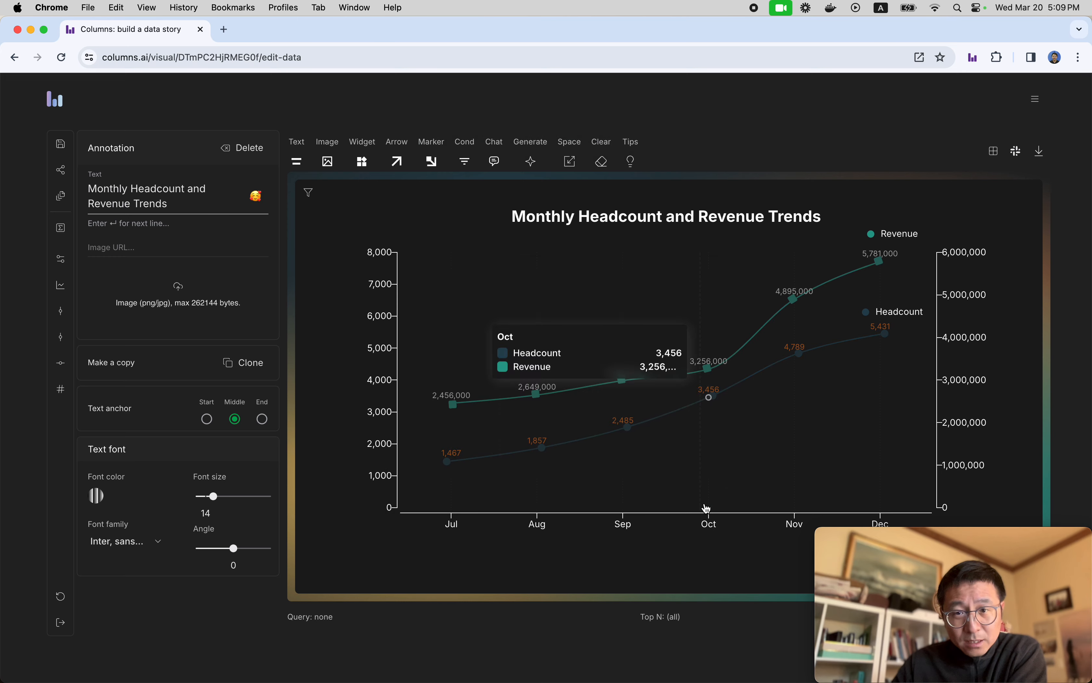
- Open the copied public link in the current browser tab to view the shared chart
click(364, 57)
key(super+v)
key(Return)
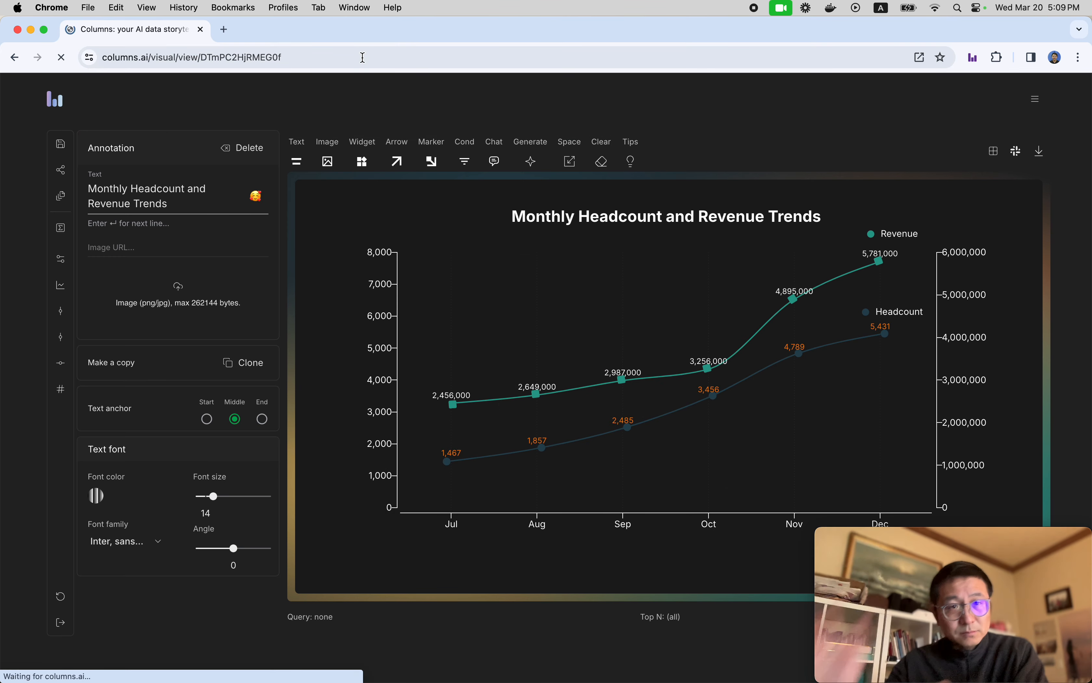